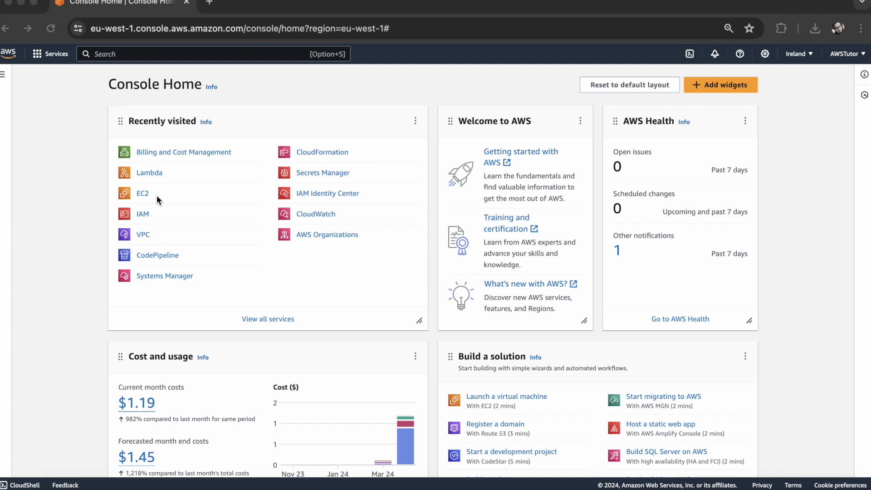
Open the EC2 dashboard from the recently visited services.
{"action": "scroll", "coordinate": [142, 195], "scroll_direction": "down", "scroll_amount": 1}
{"action": "left_click", "coordinate": [143, 194]}
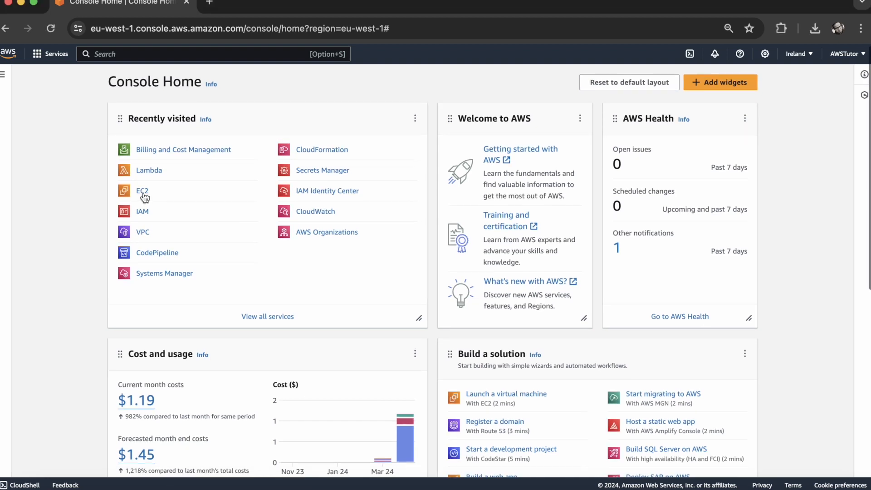
{"action": "left_click", "coordinate": [144, 195]}
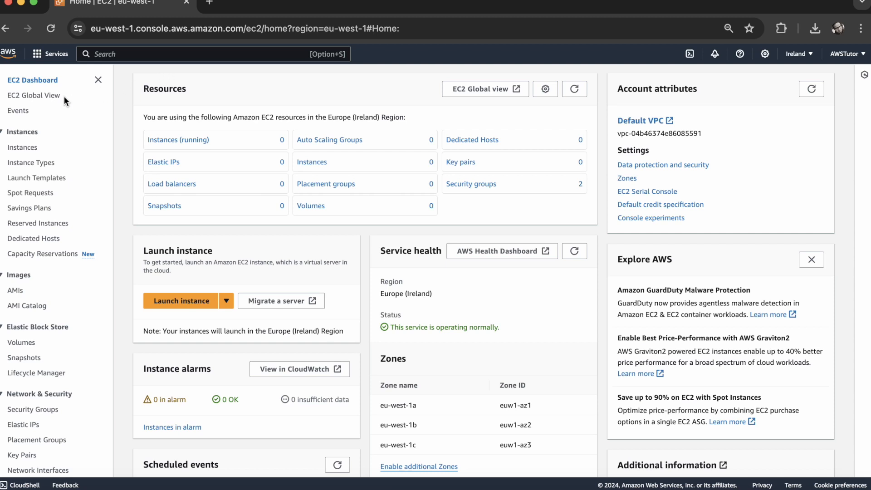
Check the region list and the instances by region in EC2 Global View, and return to the EC2 dashboard.
{"action": "left_click", "coordinate": [47, 97]}
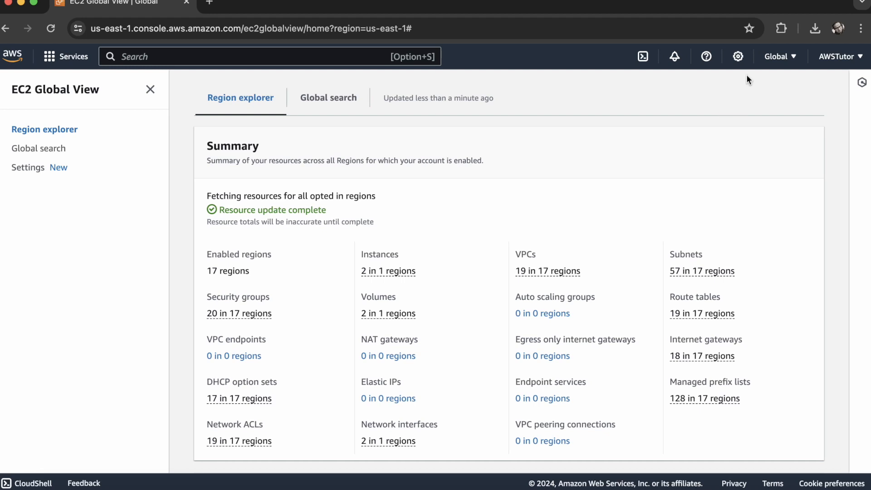
{"action": "left_click", "coordinate": [764, 64]}
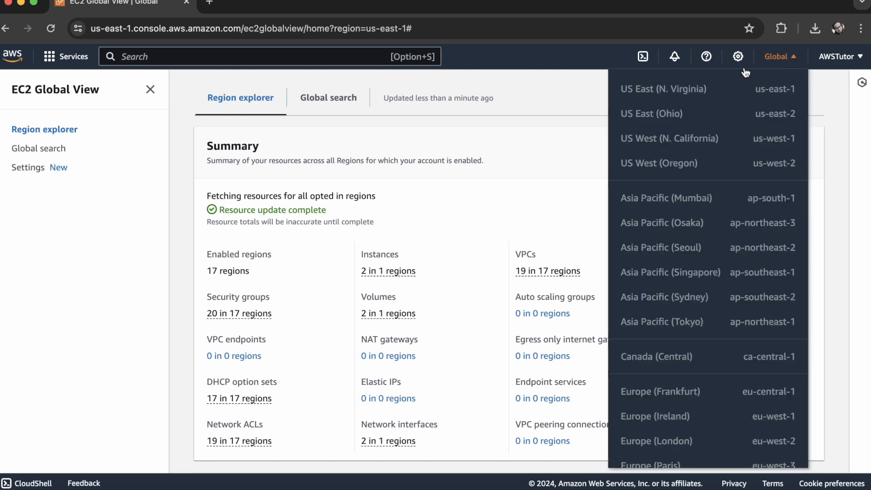
{"action": "left_click", "coordinate": [531, 144]}
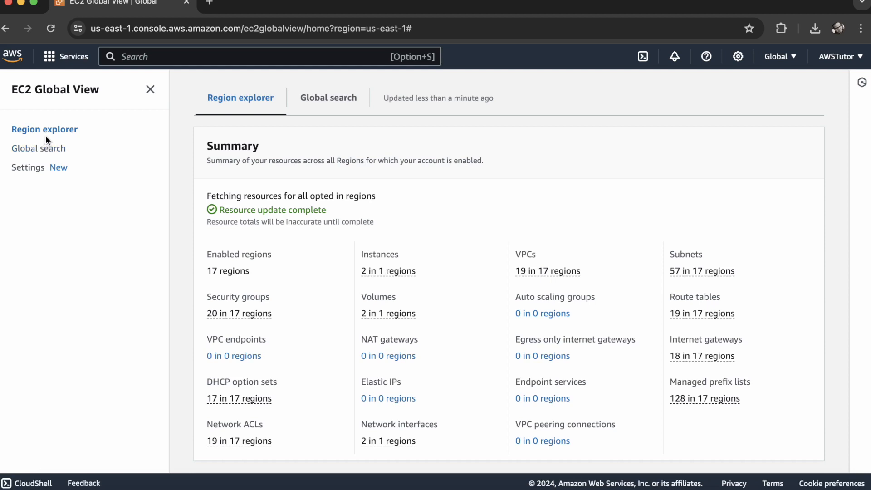
{"action": "left_click", "coordinate": [390, 275]}
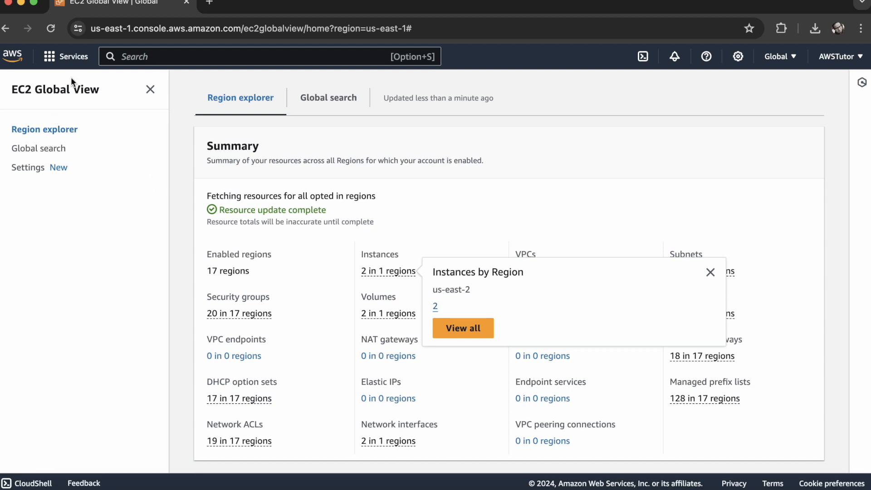
{"action": "left_click", "coordinate": [6, 31]}
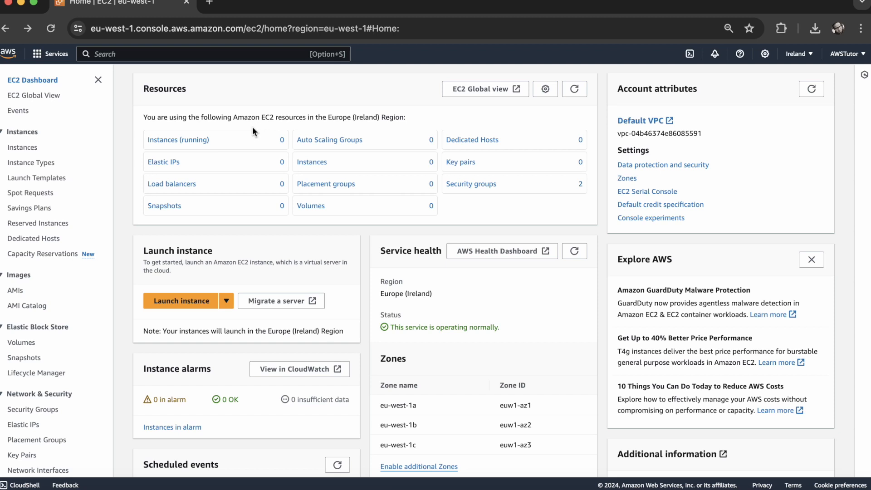
Start launching a new instance from the EC2 dashboard and name it my-first-ec2.
{"action": "left_click", "coordinate": [195, 293]}
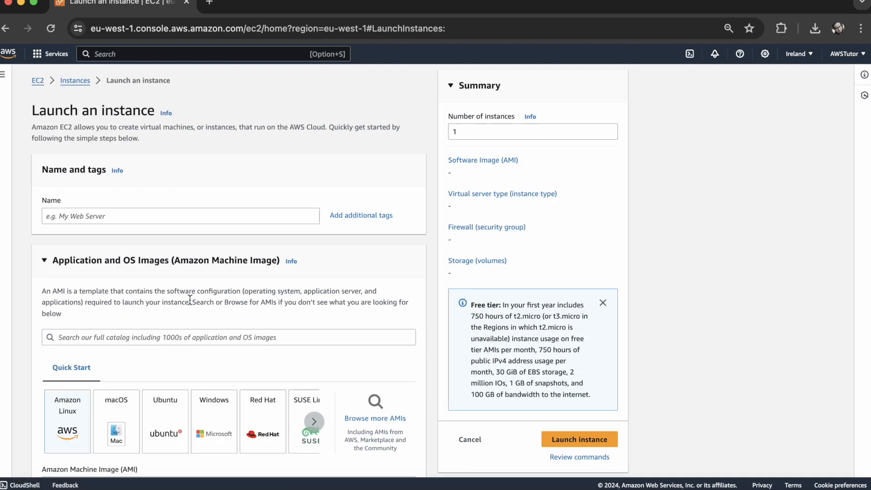
{"action": "left_click", "coordinate": [190, 217]}
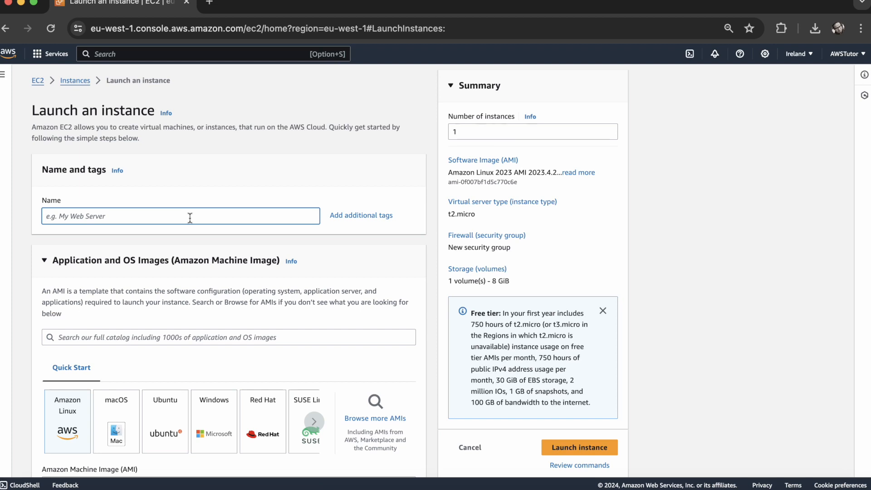
{"action": "type", "text": "my-first-ec2"}
Look through the Quick Start operating system images offered for the instance, from Amazon Linux to Debian.
{"action": "scroll", "coordinate": [200, 245], "scroll_direction": "down", "scroll_amount": 5}
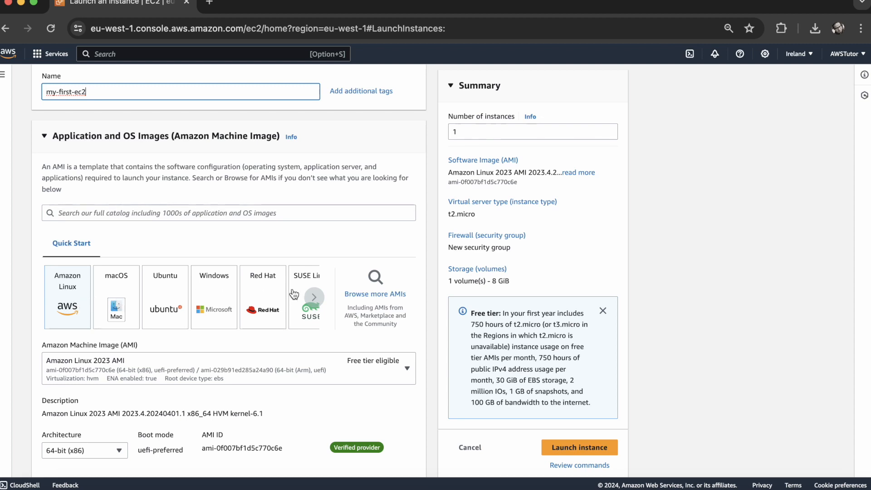
{"action": "left_click", "coordinate": [314, 300]}
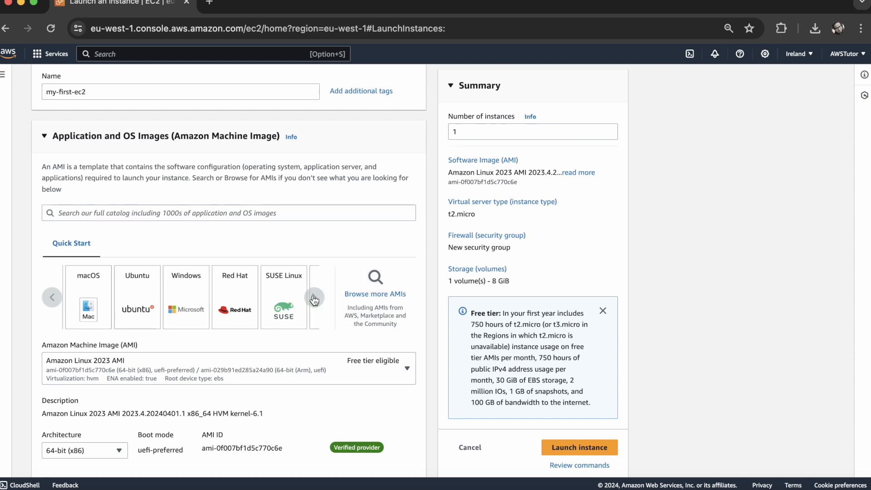
{"action": "left_click", "coordinate": [313, 299]}
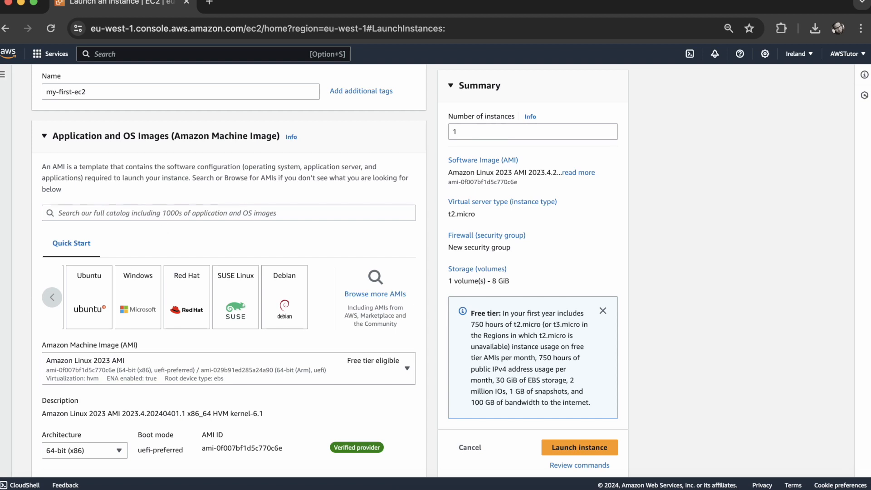
{"action": "left_click", "coordinate": [60, 300]}
{"action": "left_click", "coordinate": [60, 299]}
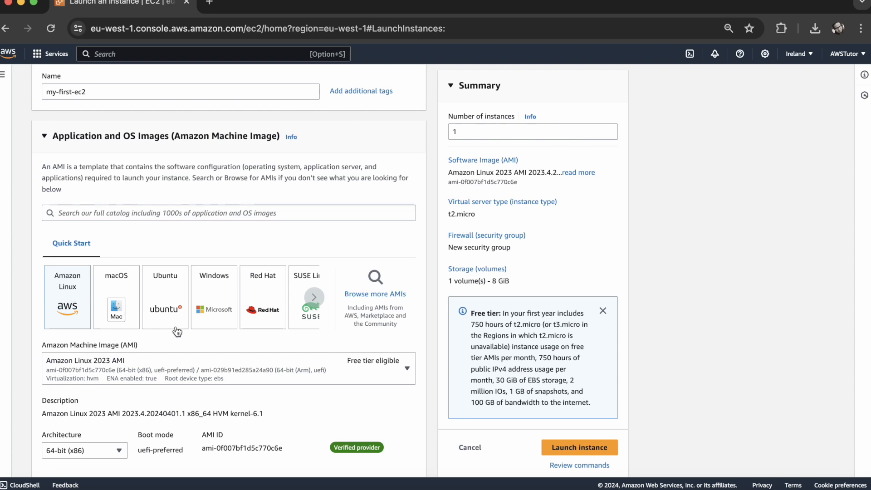
Review the Amazon Linux machine images and select the free tier eligible Amazon Linux 2023 AMI.
{"action": "scroll", "coordinate": [177, 324], "scroll_direction": "down", "scroll_amount": 2}
{"action": "left_click", "coordinate": [110, 305]}
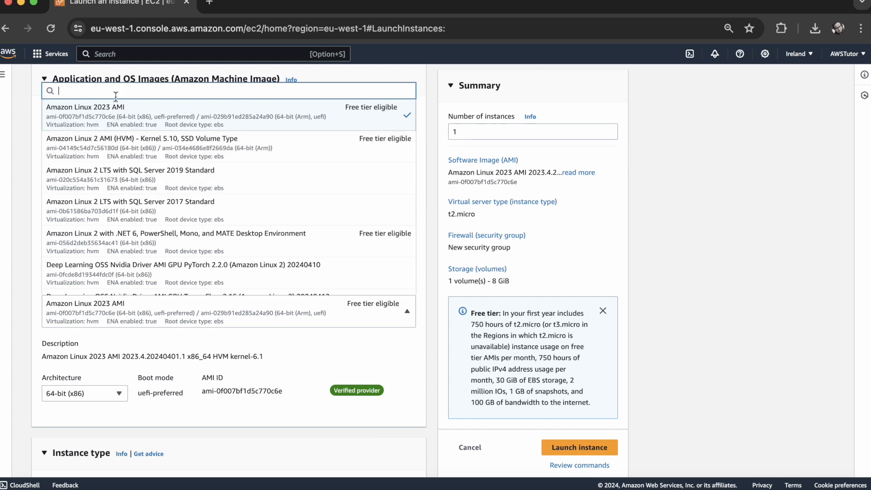
{"action": "scroll", "coordinate": [122, 122], "scroll_direction": "down", "scroll_amount": 1}
{"action": "scroll", "coordinate": [139, 184], "scroll_direction": "up", "scroll_amount": 1}
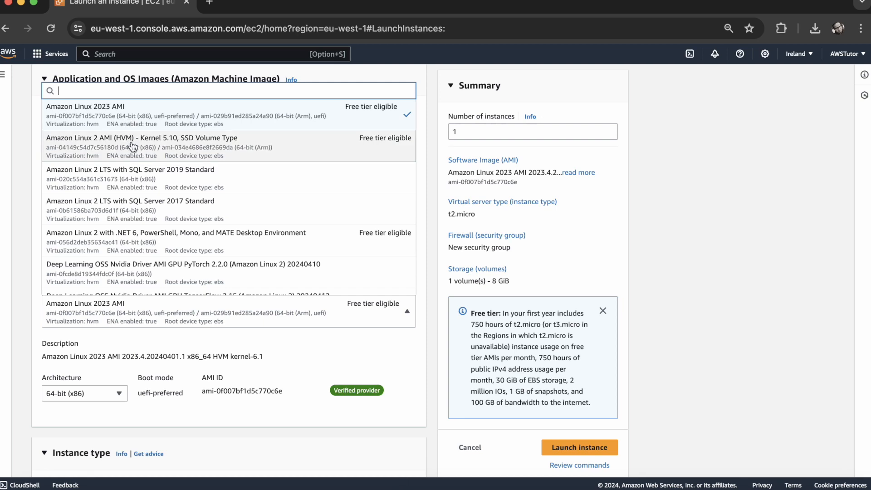
{"action": "scroll", "coordinate": [131, 146], "scroll_direction": "down", "scroll_amount": 1}
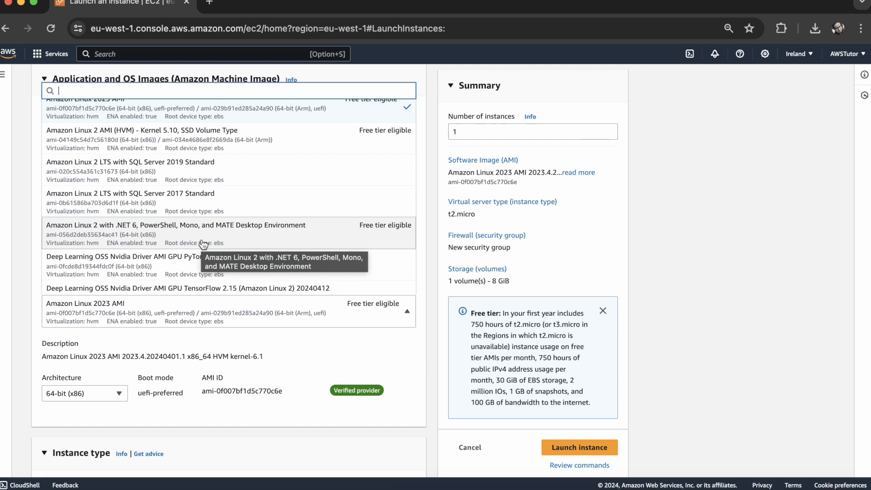
{"action": "scroll", "coordinate": [203, 244], "scroll_direction": "down", "scroll_amount": 2}
{"action": "scroll", "coordinate": [196, 239], "scroll_direction": "up", "scroll_amount": 3}
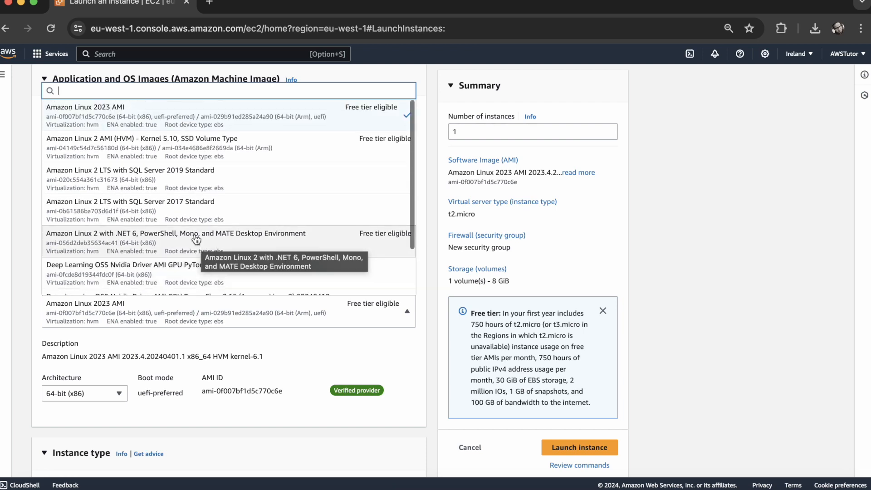
{"action": "left_click", "coordinate": [171, 123]}
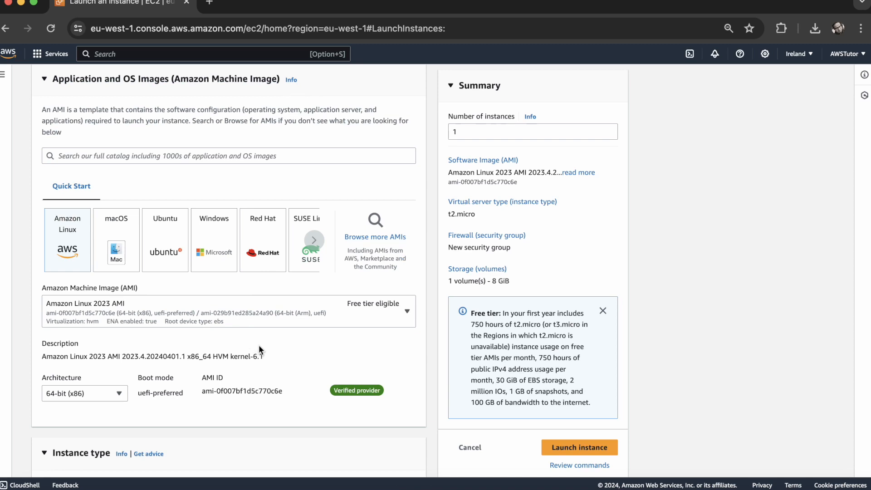
Review the available instance types and select the free tier eligible t2.micro.
{"action": "scroll", "coordinate": [261, 349], "scroll_direction": "down", "scroll_amount": 4}
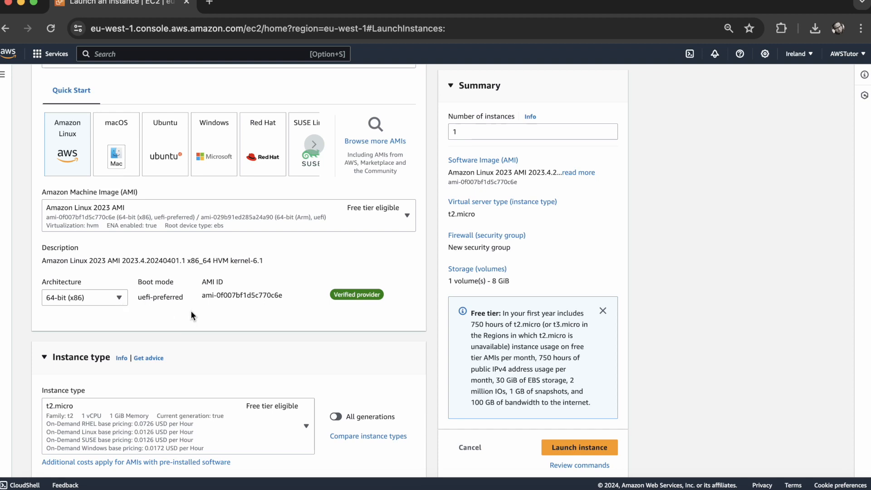
{"action": "scroll", "coordinate": [205, 312], "scroll_direction": "down", "scroll_amount": 5}
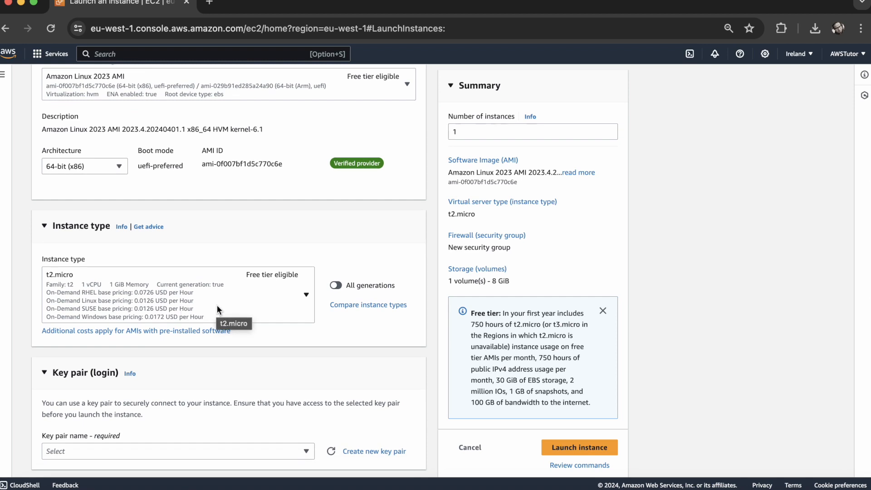
{"action": "left_click", "coordinate": [217, 309]}
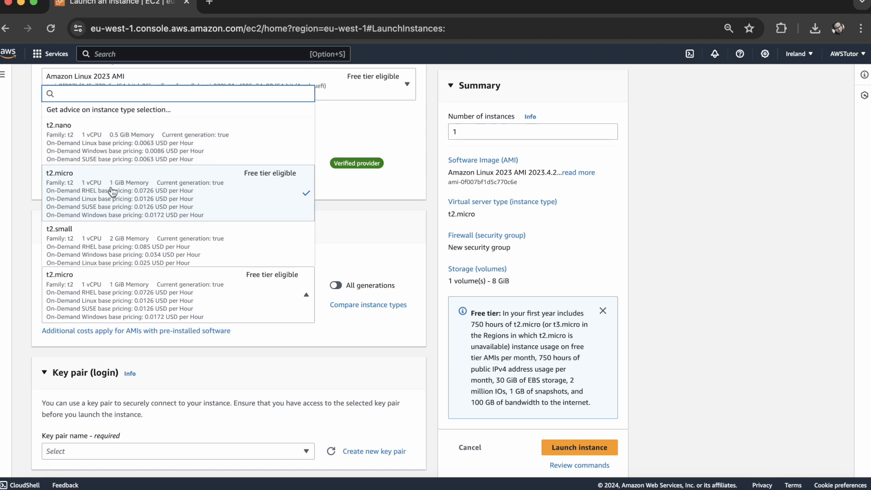
{"action": "scroll", "coordinate": [120, 246], "scroll_direction": "down", "scroll_amount": 3}
{"action": "scroll", "coordinate": [122, 248], "scroll_direction": "up", "scroll_amount": 3}
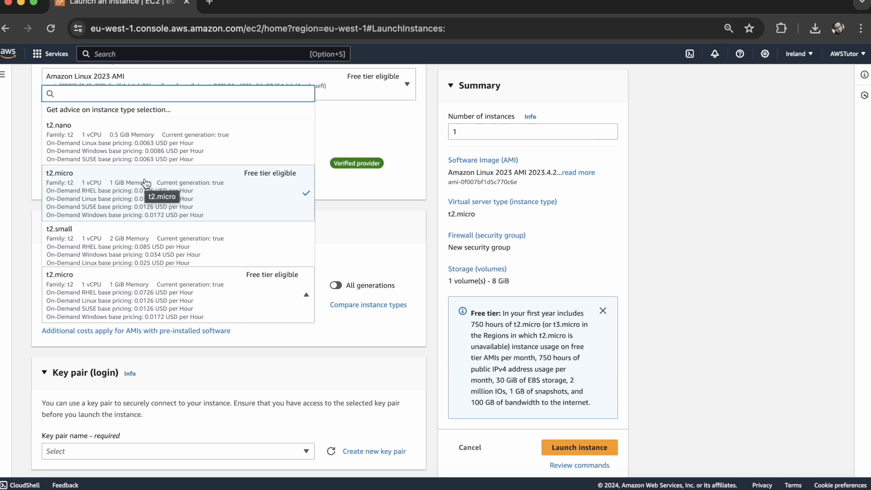
{"action": "scroll", "coordinate": [123, 182], "scroll_direction": "down", "scroll_amount": 1}
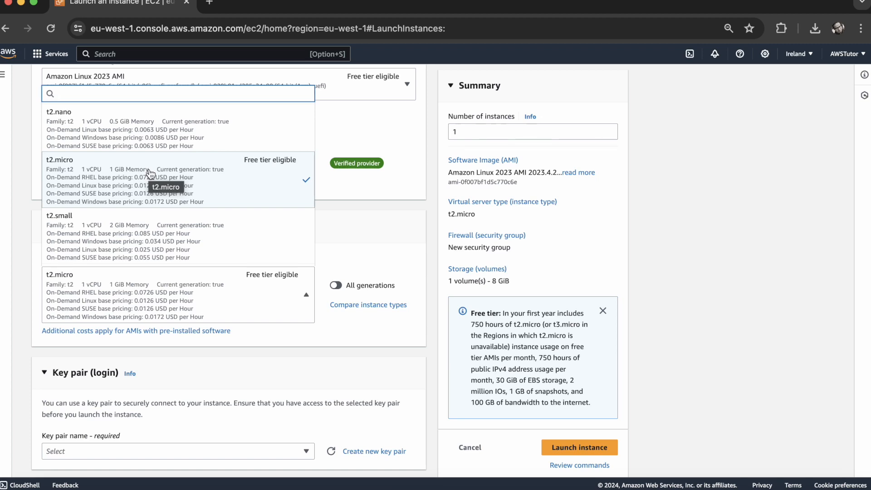
{"action": "left_click", "coordinate": [150, 174]}
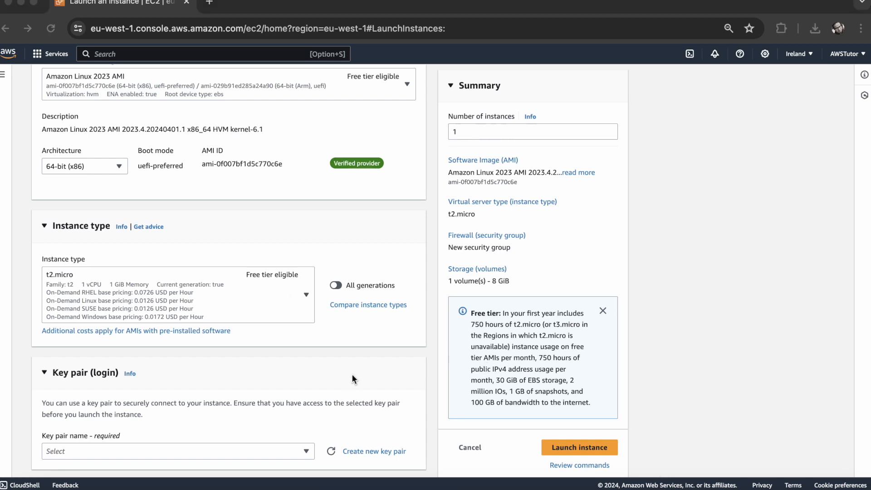
Check which existing options are available for the instance's login key pair.
{"action": "scroll", "coordinate": [352, 376], "scroll_direction": "down", "scroll_amount": 1}
{"action": "scroll", "coordinate": [352, 373], "scroll_direction": "down", "scroll_amount": 1}
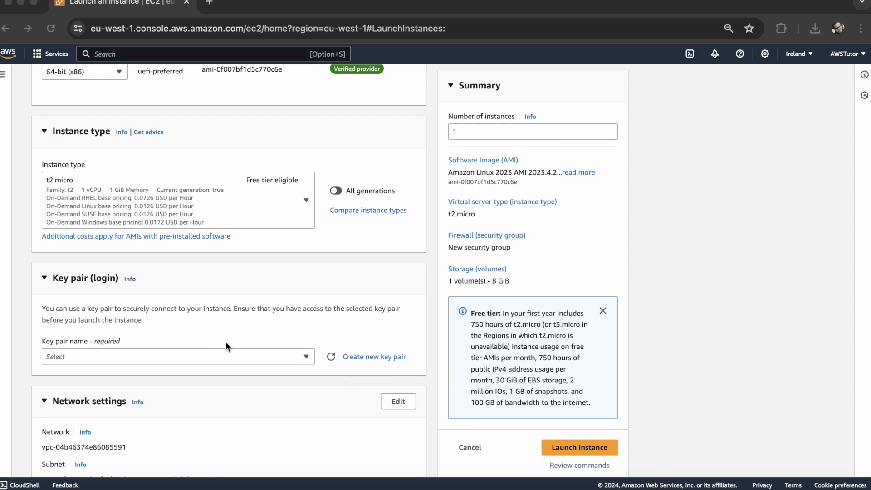
{"action": "scroll", "coordinate": [227, 343], "scroll_direction": "down", "scroll_amount": 1}
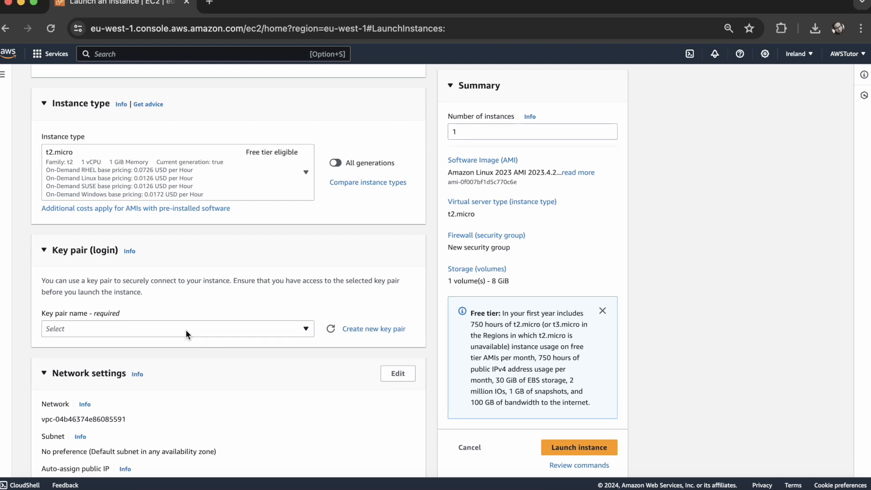
{"action": "left_click", "coordinate": [204, 333]}
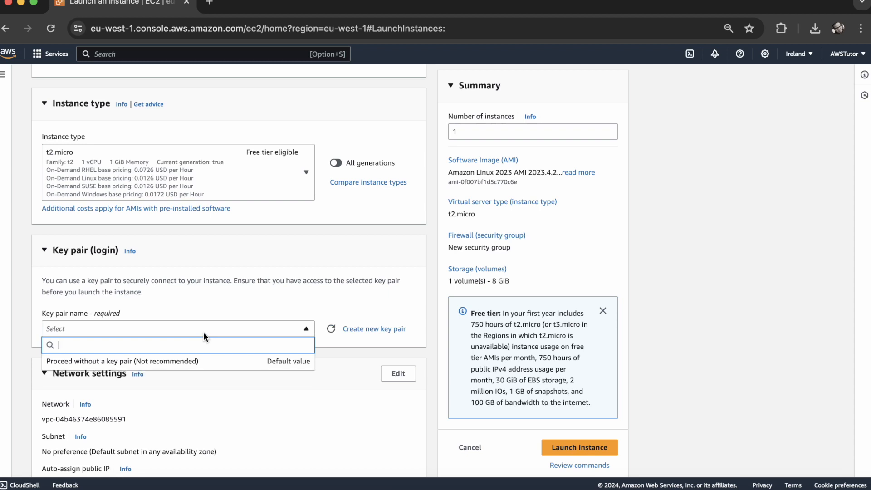
{"action": "scroll", "coordinate": [194, 334], "scroll_direction": "down", "scroll_amount": 1}
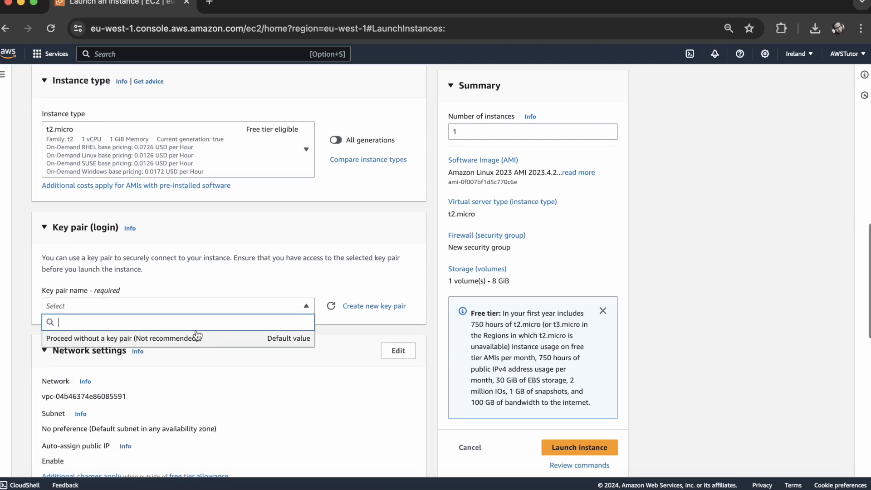
{"action": "type", "text": "t"}
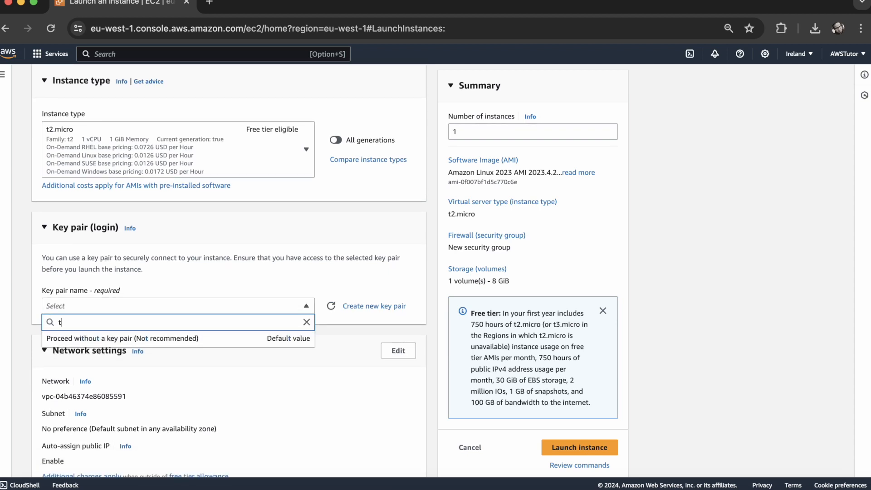
{"action": "key", "text": "BackSpace"}
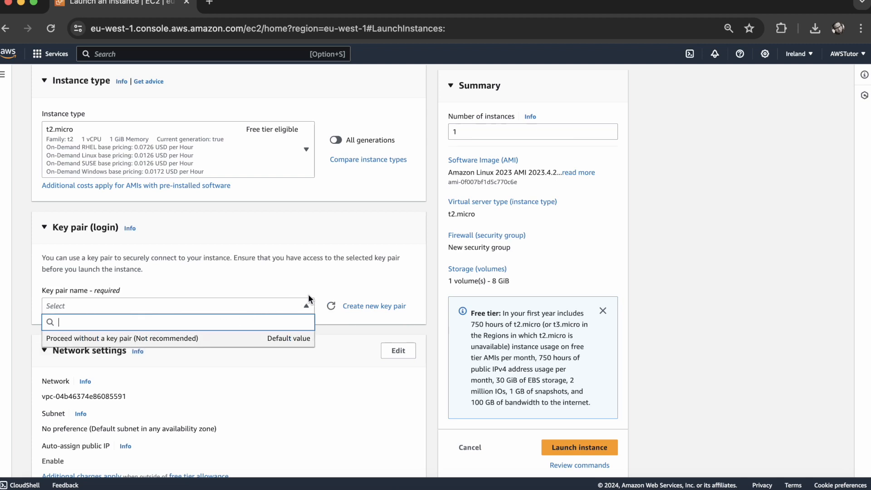
Create a new RSA key pair named my-first-key-pair in .pem format for the instance login.
{"action": "left_click", "coordinate": [355, 304]}
{"action": "left_click", "coordinate": [376, 182]}
{"action": "type", "text": "m"}
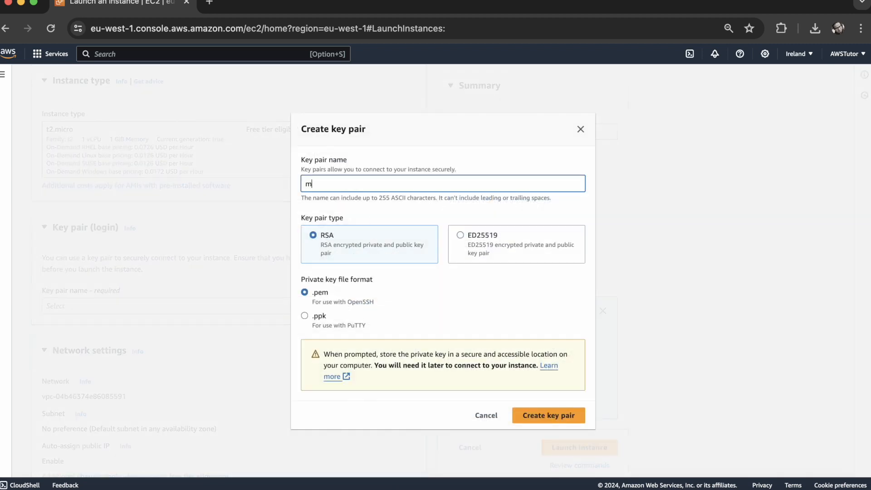
{"action": "type", "text": "y-fir"}
{"action": "key", "text": "BackSpace"}
{"action": "key", "text": "BackSpace"}
{"action": "type", "text": "irst-key-pair"}
{"action": "left_click", "coordinate": [576, 417]}
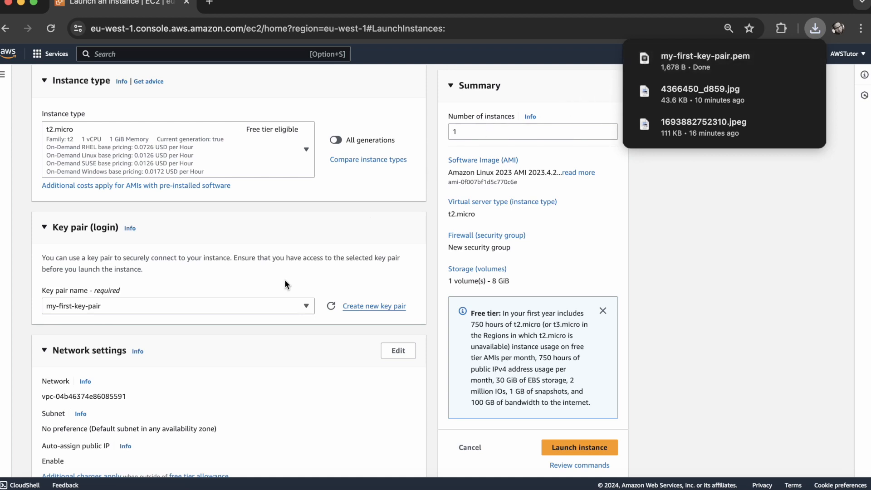
Edit the network settings to use the app-vpc VPC and its app-subnet-01 subnet.
{"action": "scroll", "coordinate": [285, 282], "scroll_direction": "down", "scroll_amount": 3}
{"action": "scroll", "coordinate": [285, 285], "scroll_direction": "down", "scroll_amount": 2}
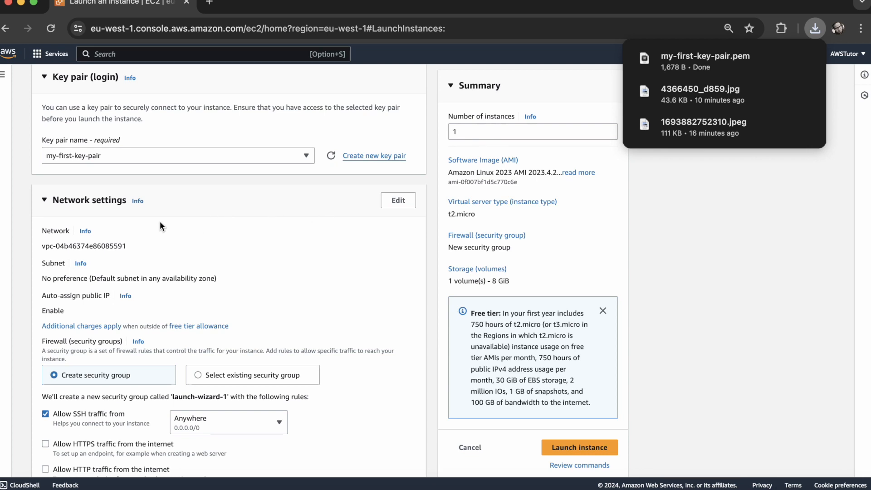
{"action": "left_click", "coordinate": [391, 209]}
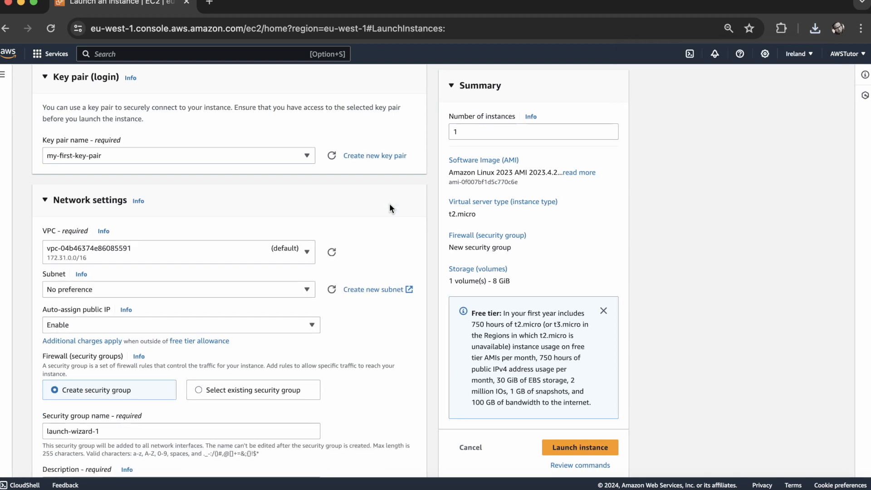
{"action": "left_click", "coordinate": [211, 257]}
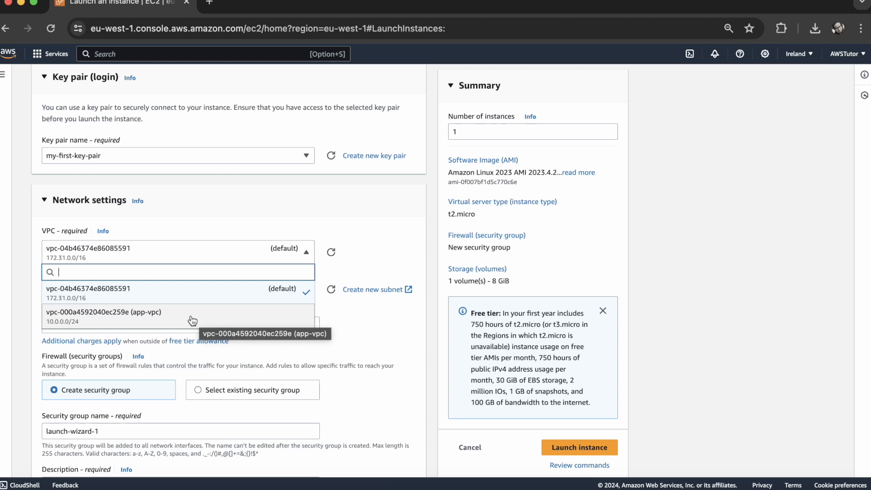
{"action": "left_click", "coordinate": [192, 317]}
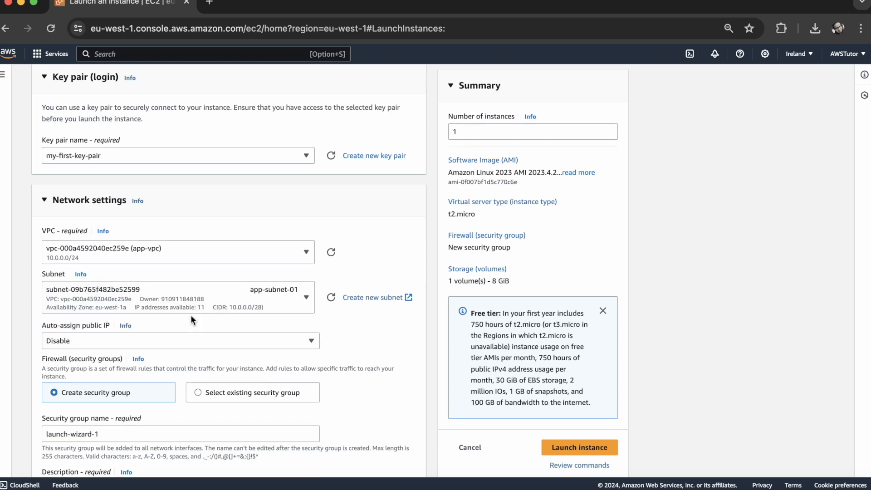
{"action": "left_click", "coordinate": [195, 307]}
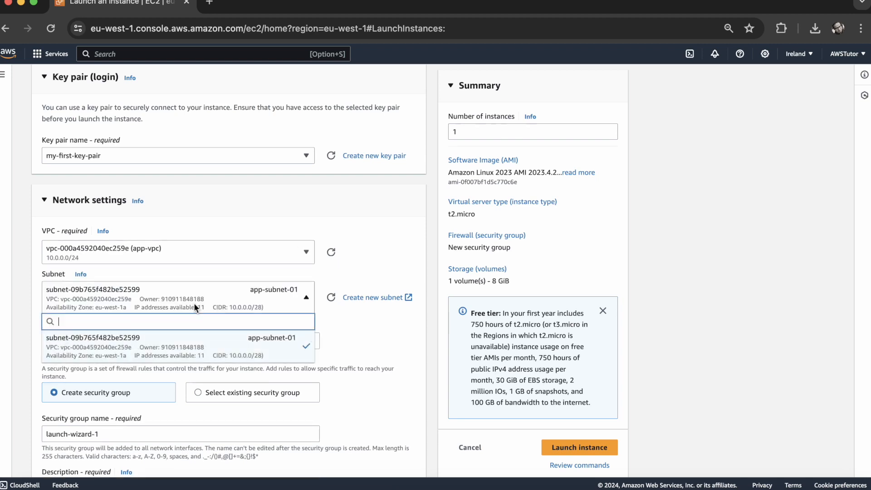
{"action": "left_click", "coordinate": [196, 342]}
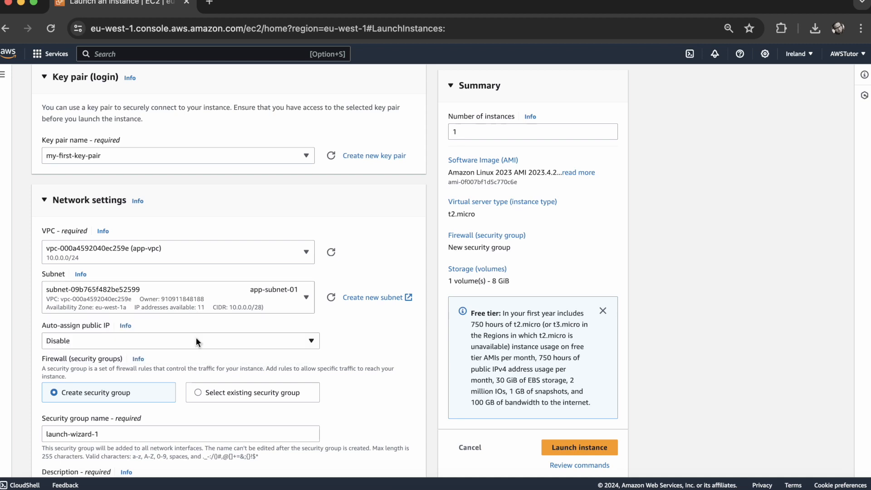
Check the auto-assign public IP options and select Disable.
{"action": "scroll", "coordinate": [197, 317], "scroll_direction": "down", "scroll_amount": 2}
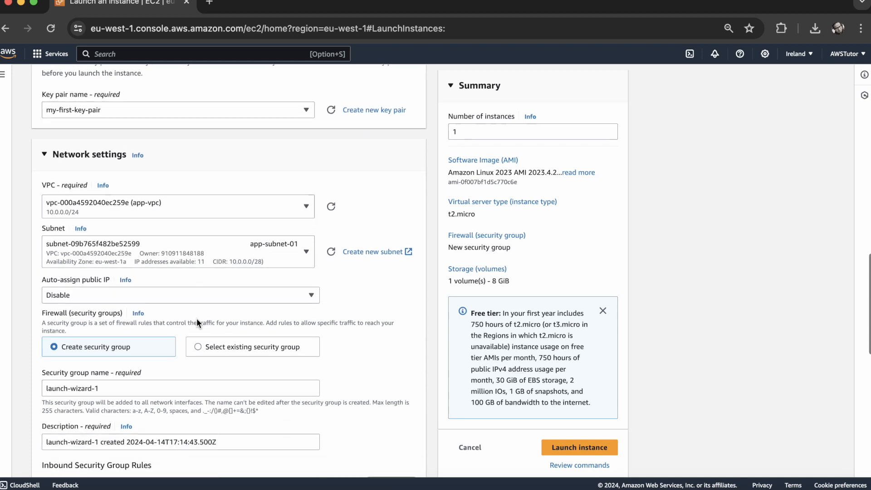
{"action": "left_click", "coordinate": [183, 295]}
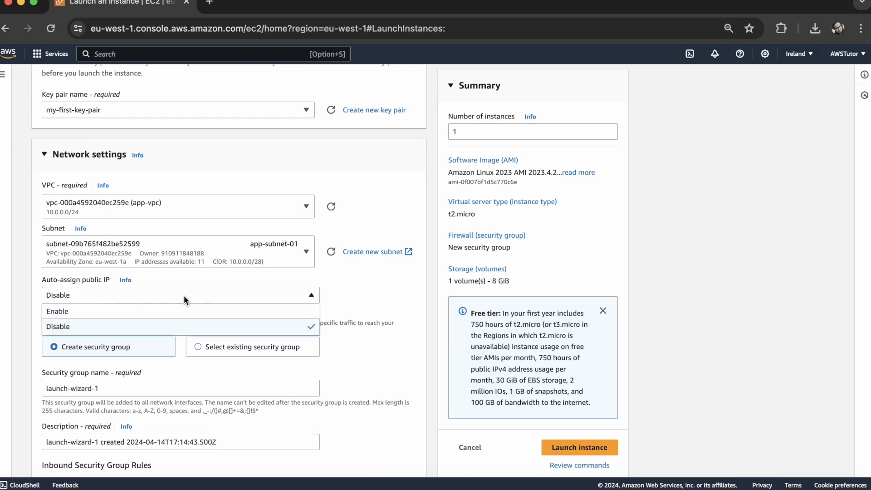
{"action": "left_click", "coordinate": [183, 327]}
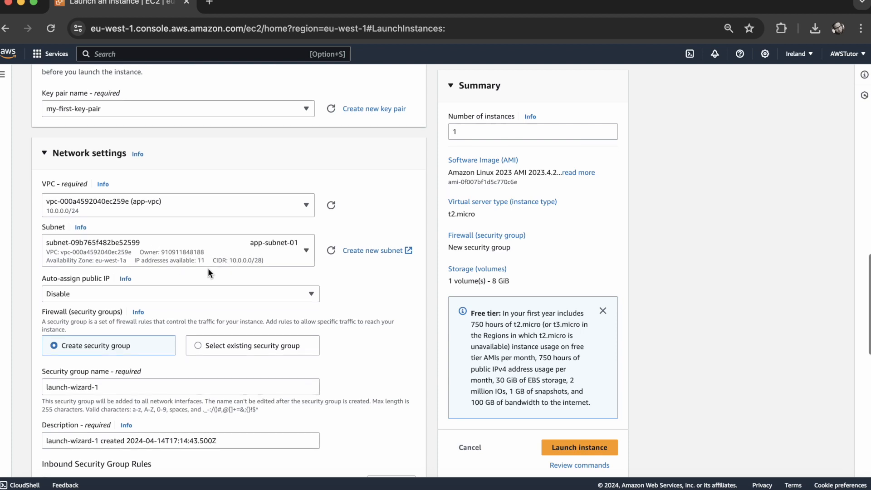
Check which existing security groups are available for the instance and return to the option for creating a new security group.
{"action": "scroll", "coordinate": [208, 268], "scroll_direction": "down", "scroll_amount": 2}
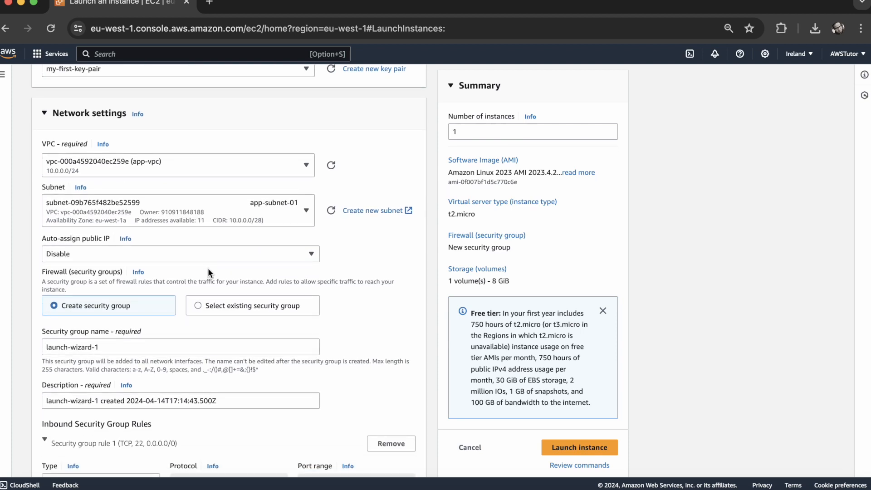
{"action": "scroll", "coordinate": [208, 272], "scroll_direction": "down", "scroll_amount": 2}
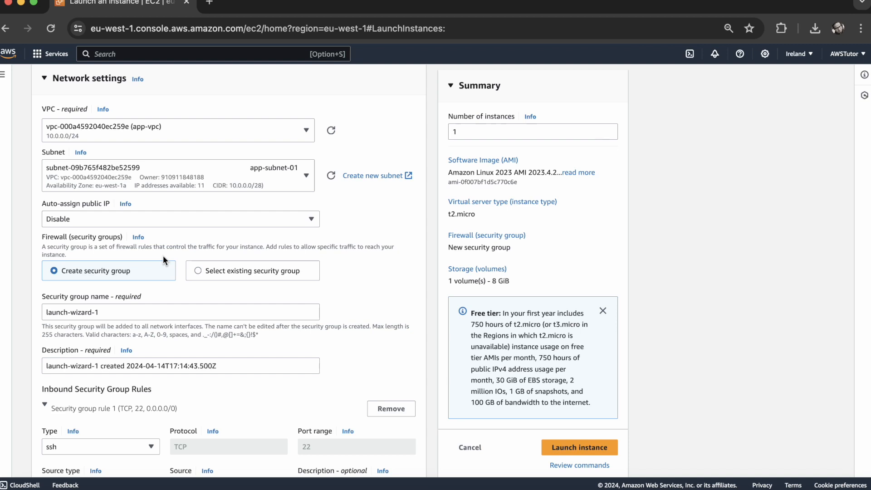
{"action": "left_click", "coordinate": [210, 270]}
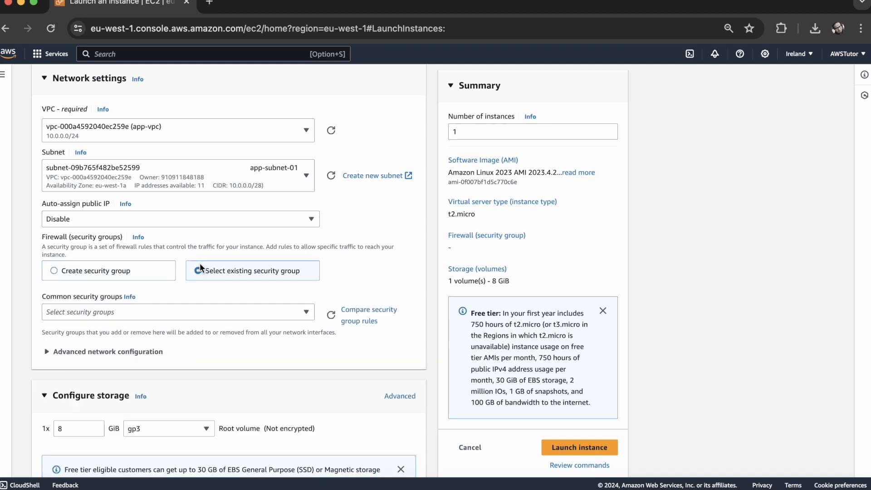
{"action": "left_click", "coordinate": [216, 312]}
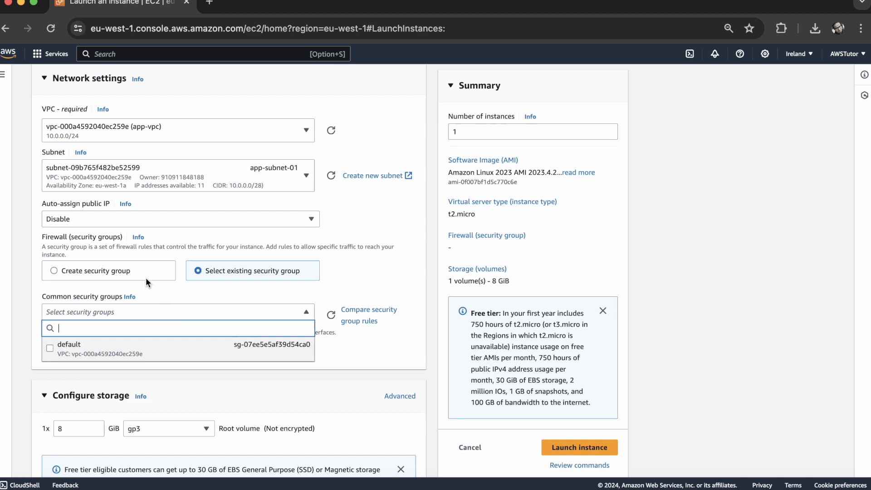
{"action": "left_click", "coordinate": [111, 267]}
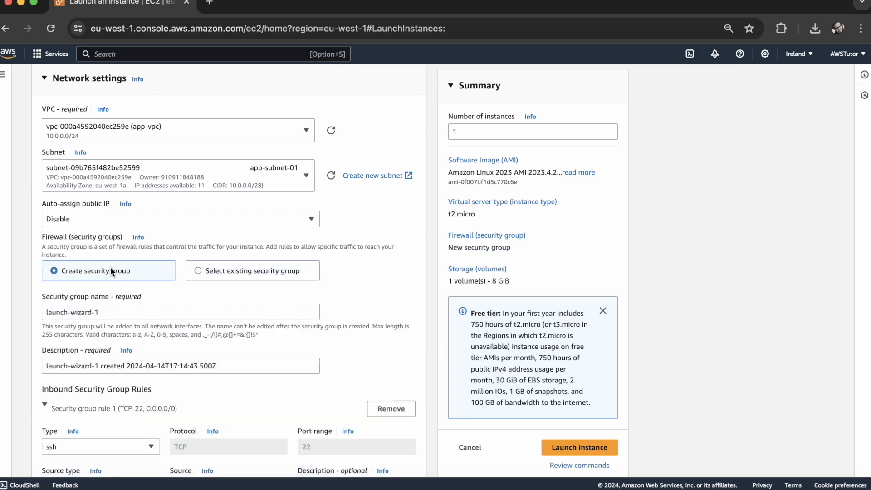
Name the new security group app-sg-1.
{"action": "left_click", "coordinate": [171, 313]}
{"action": "key", "text": "super+a"}
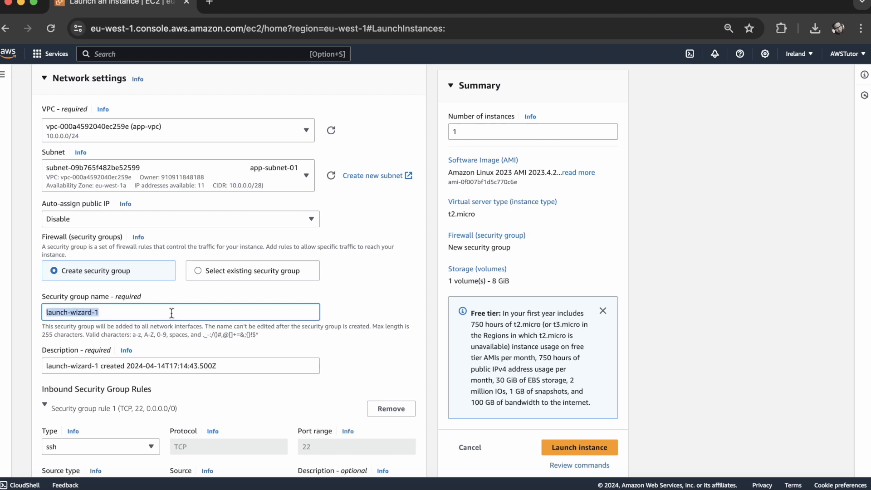
{"action": "type", "text": "app-sg"}
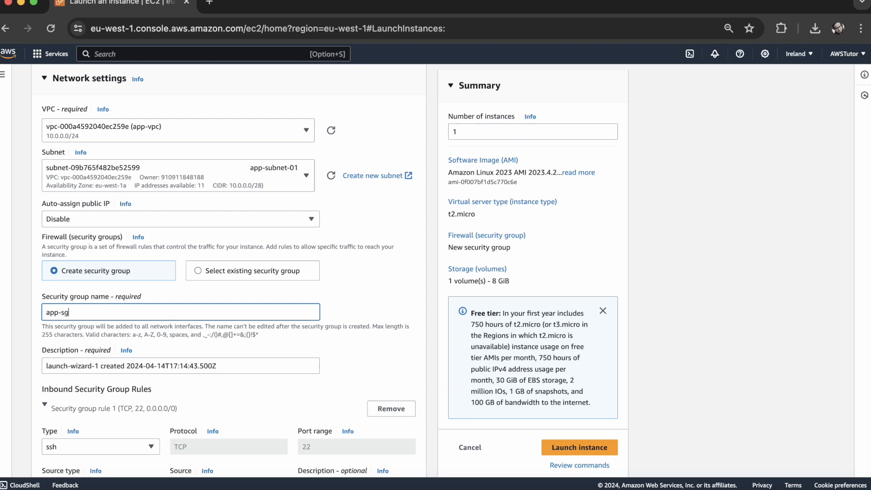
{"action": "type", "text": "-1"}
Set the security group's description to "app-sg-1 created for application instances", reusing the group name.
{"action": "key", "text": "super+a"}
{"action": "key", "text": "super+c"}
{"action": "left_click", "coordinate": [193, 366]}
{"action": "key", "text": "super+a"}
{"action": "key", "text": "super+v"}
{"action": "scroll", "coordinate": [207, 364], "scroll_direction": "down", "scroll_amount": 3}
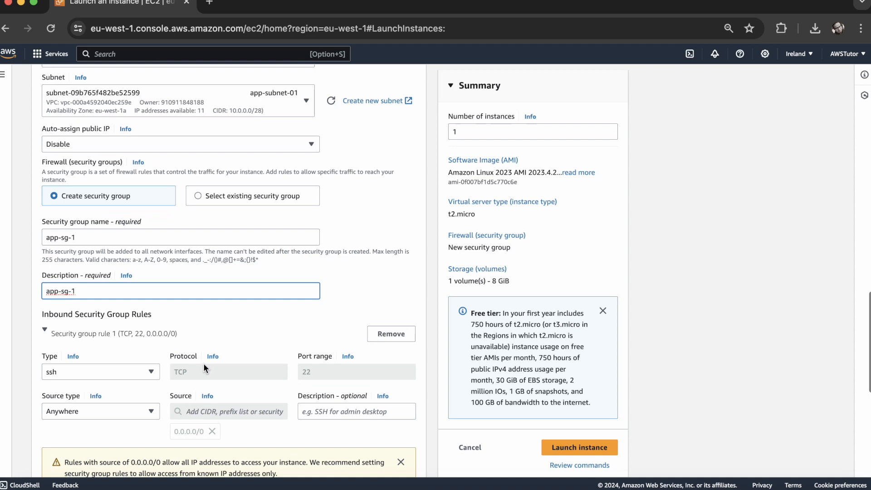
{"action": "type", "text": "cr"}
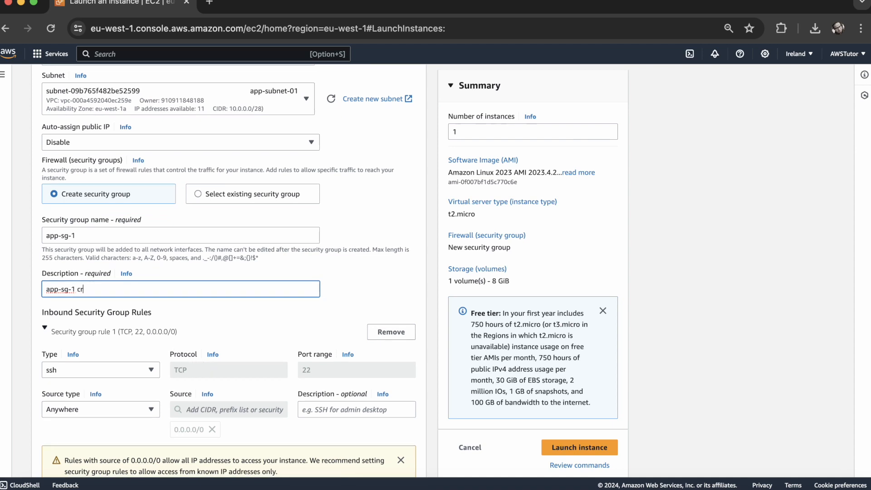
{"action": "type", "text": "eated for application instances"}
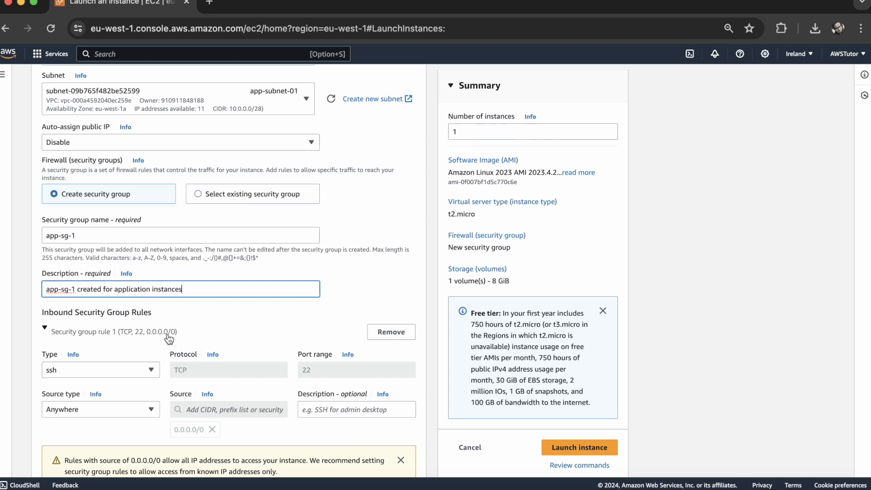
Review the source type options of the inbound SSH rule, trying Custom and returning to Anywhere.
{"action": "scroll", "coordinate": [164, 309], "scroll_direction": "down", "scroll_amount": 2}
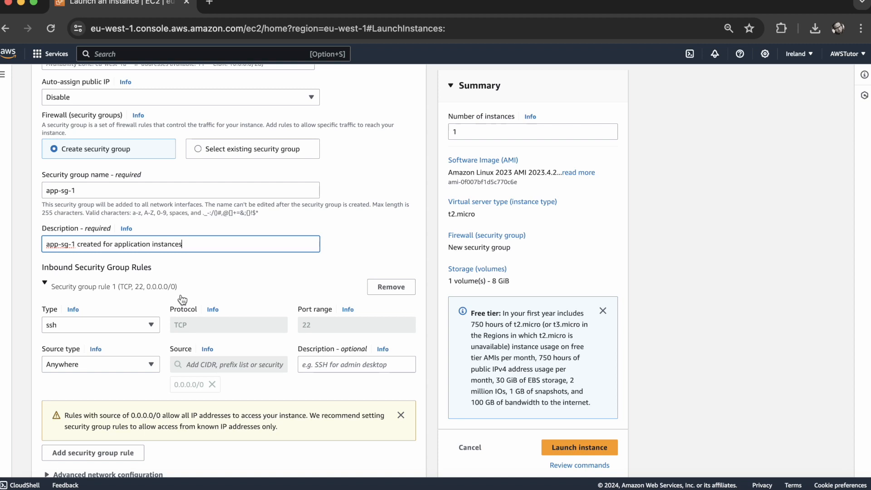
{"action": "scroll", "coordinate": [177, 293], "scroll_direction": "down", "scroll_amount": 2}
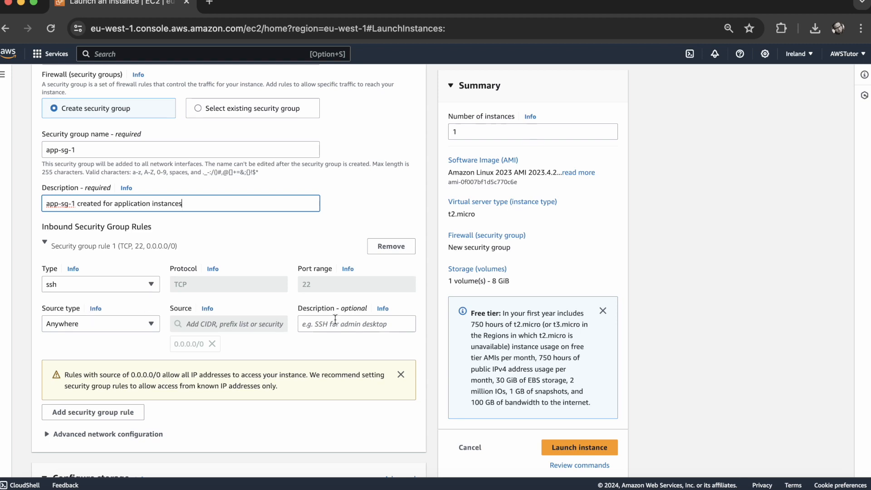
{"action": "scroll", "coordinate": [336, 320], "scroll_direction": "down", "scroll_amount": 2}
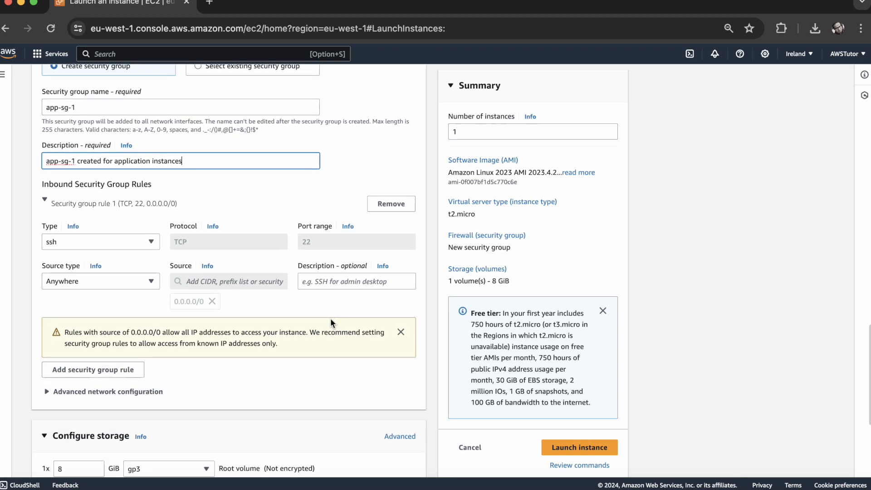
{"action": "left_click", "coordinate": [150, 282]}
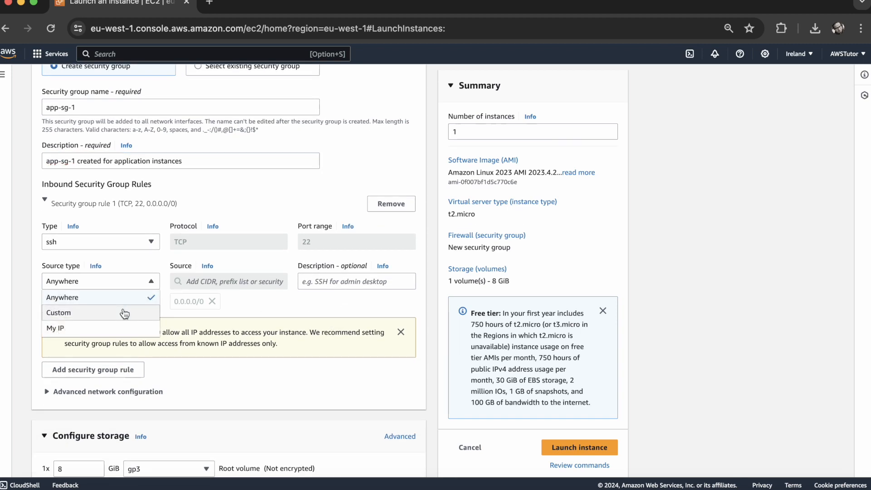
{"action": "left_click", "coordinate": [124, 313]}
{"action": "left_click", "coordinate": [144, 282]}
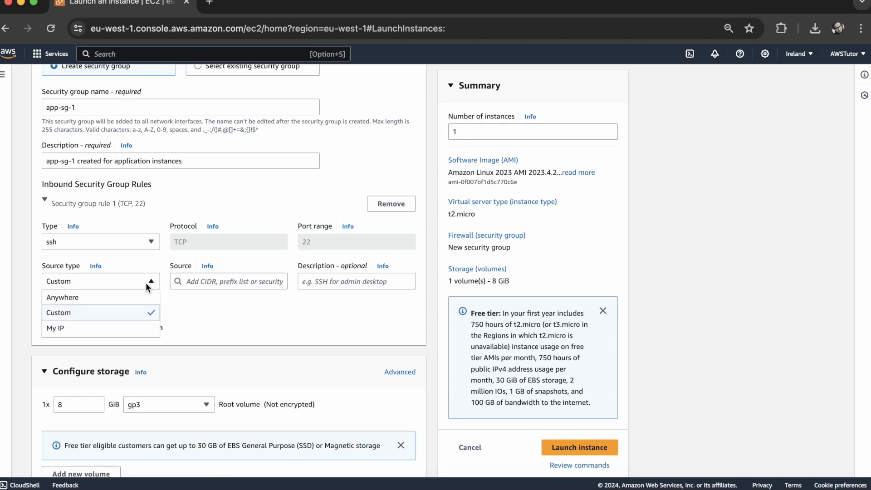
{"action": "left_click", "coordinate": [138, 302]}
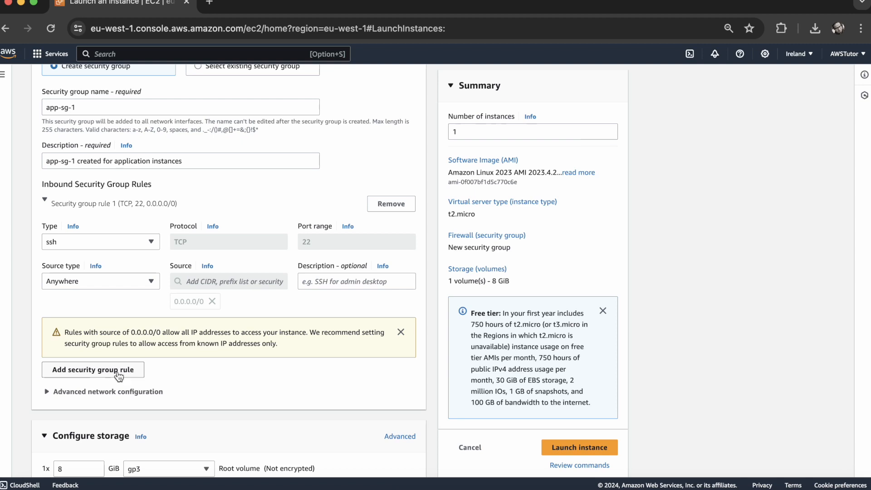
Review the advanced network configuration options for network interface 1 and collapse the section.
{"action": "scroll", "coordinate": [154, 313], "scroll_direction": "down", "scroll_amount": 5}
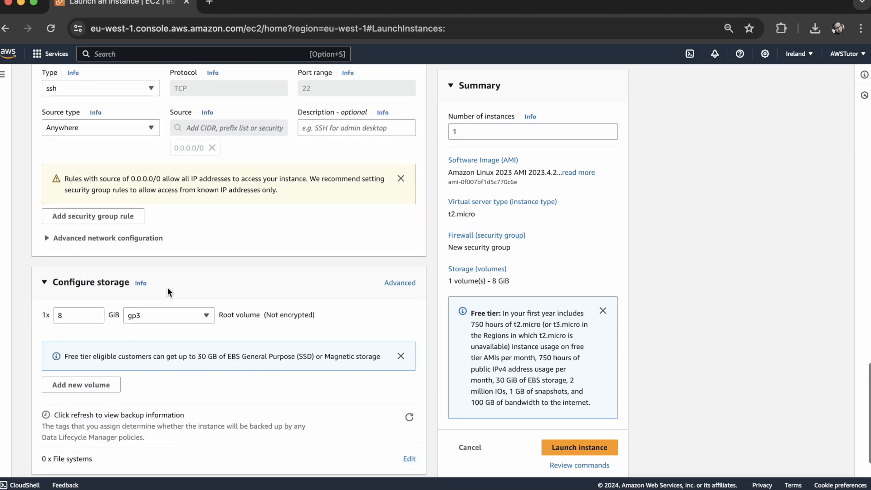
{"action": "left_click", "coordinate": [144, 240]}
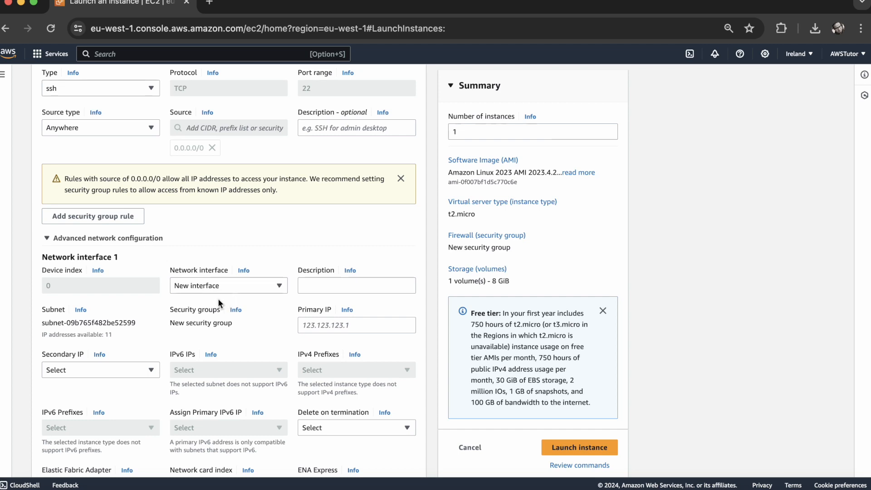
{"action": "scroll", "coordinate": [216, 331], "scroll_direction": "down", "scroll_amount": 1}
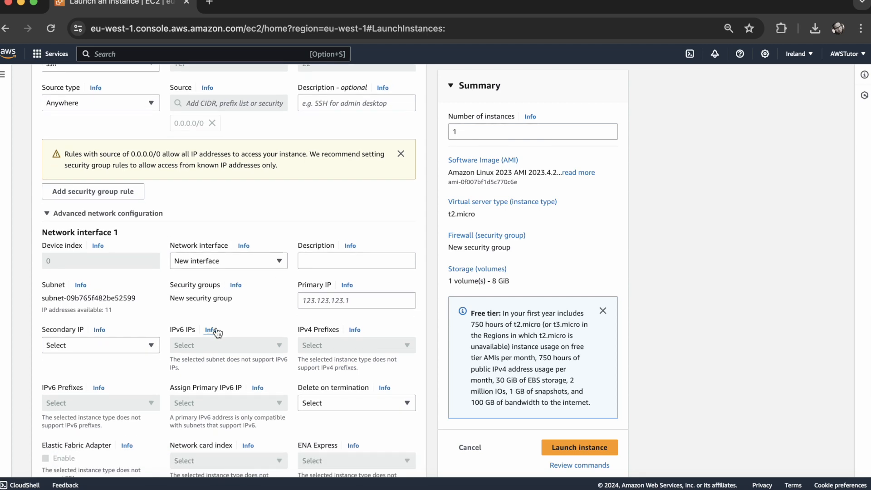
{"action": "scroll", "coordinate": [216, 331], "scroll_direction": "down", "scroll_amount": 3}
{"action": "scroll", "coordinate": [98, 247], "scroll_direction": "up", "scroll_amount": 4}
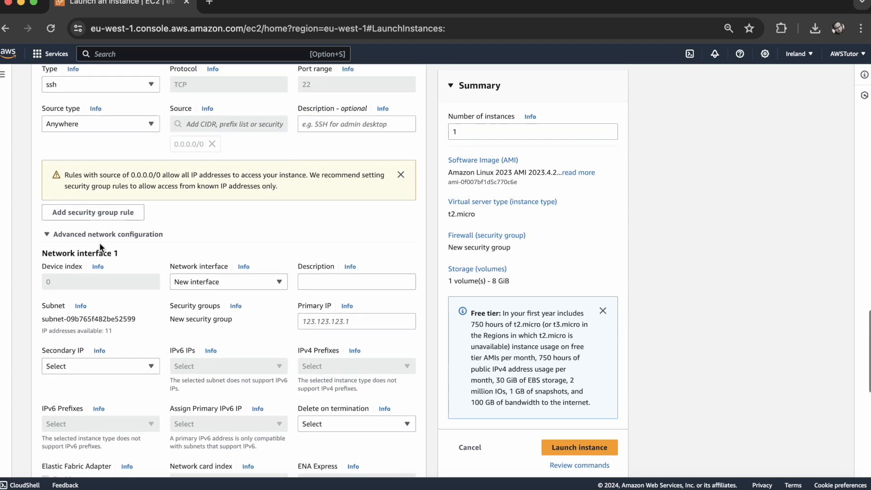
{"action": "left_click", "coordinate": [109, 235]}
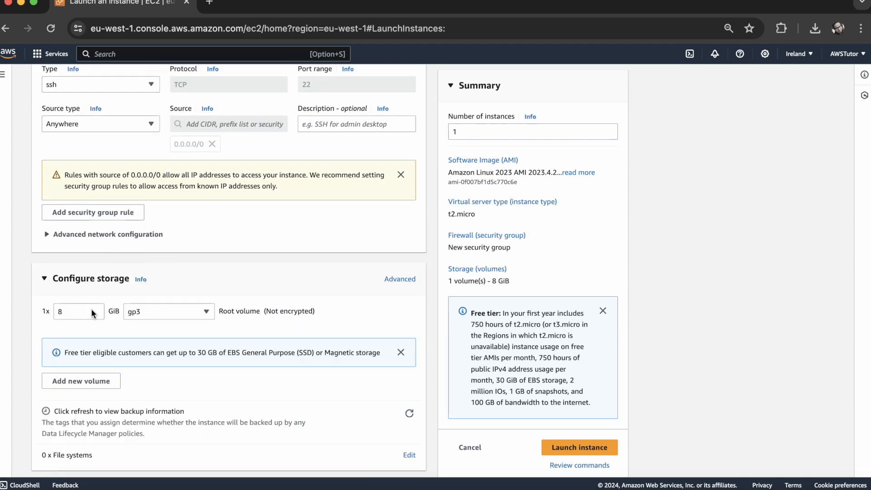
Set the root volume size to 20 GiB in the storage configuration.
{"action": "scroll", "coordinate": [79, 309], "scroll_direction": "down", "scroll_amount": 2}
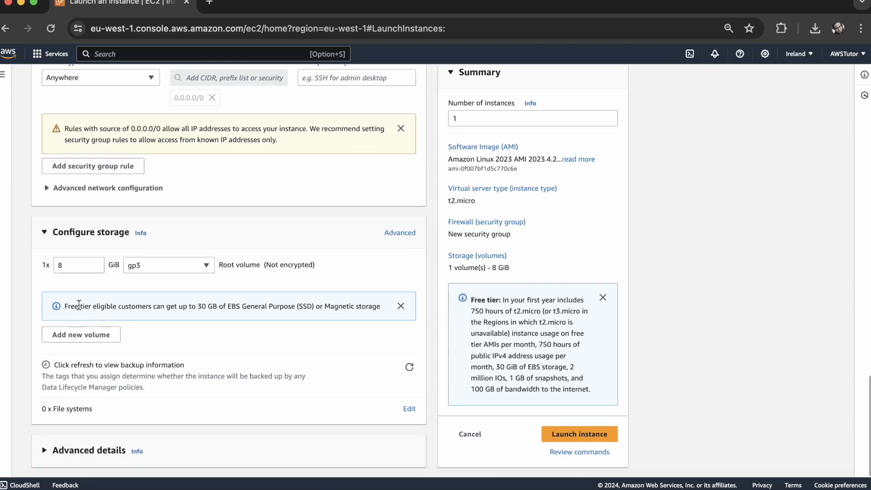
{"action": "double_click", "coordinate": [79, 264]}
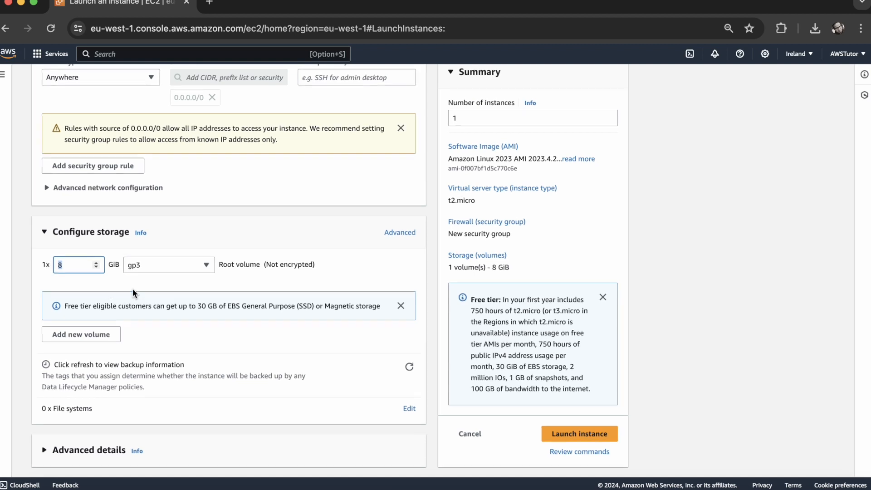
{"action": "type", "text": "1"}
{"action": "key", "text": "BackSpace"}
{"action": "type", "text": "2"}
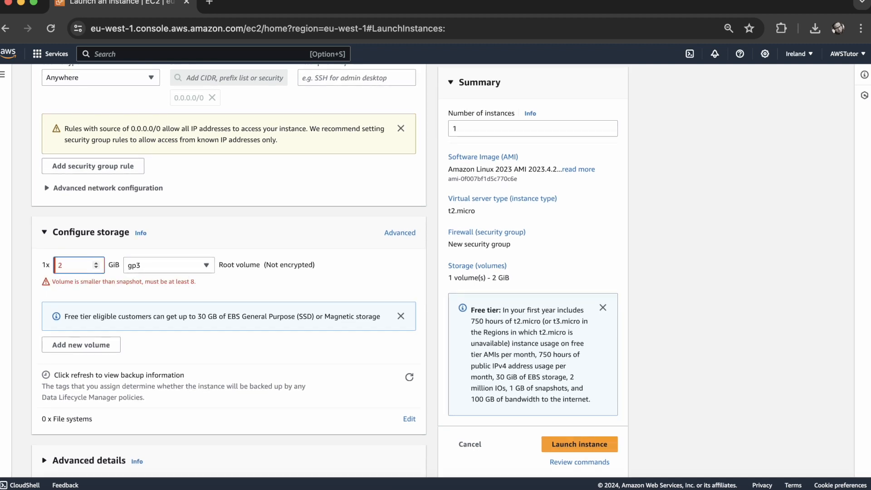
{"action": "type", "text": "0"}
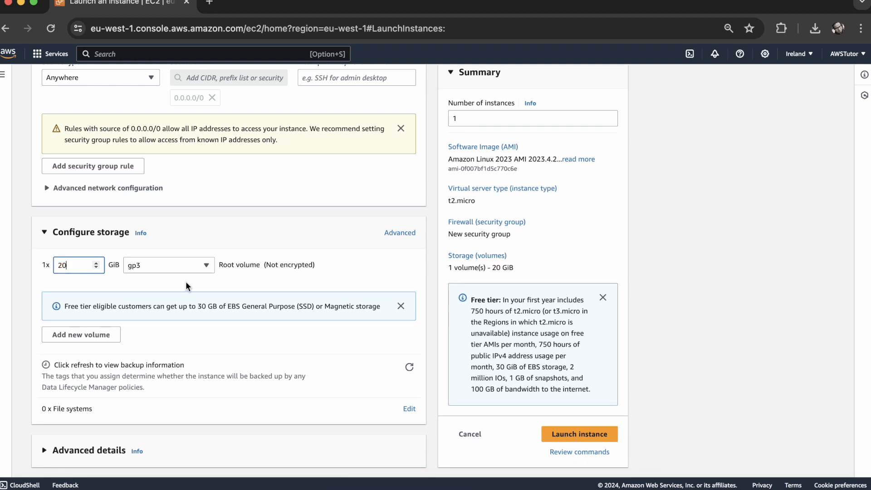
Choose General purpose SSD (gp3) as the root volume type and expand the advanced details section.
{"action": "left_click", "coordinate": [168, 265]}
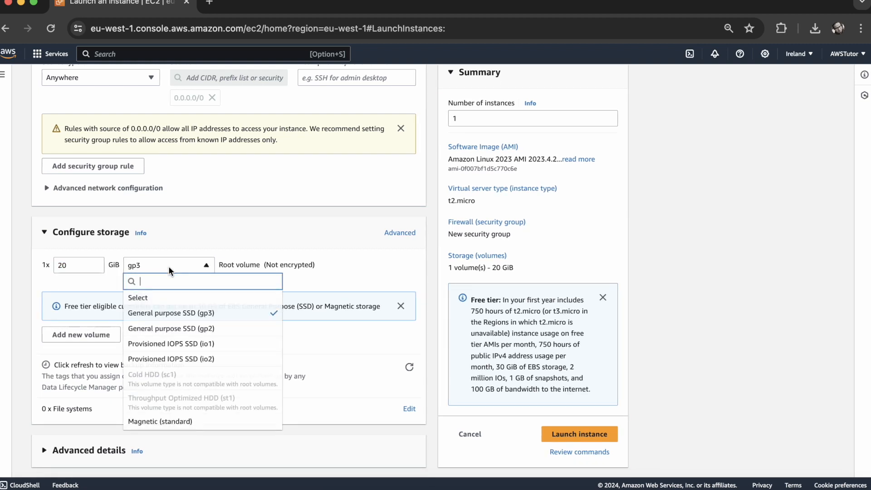
{"action": "left_click", "coordinate": [178, 317]}
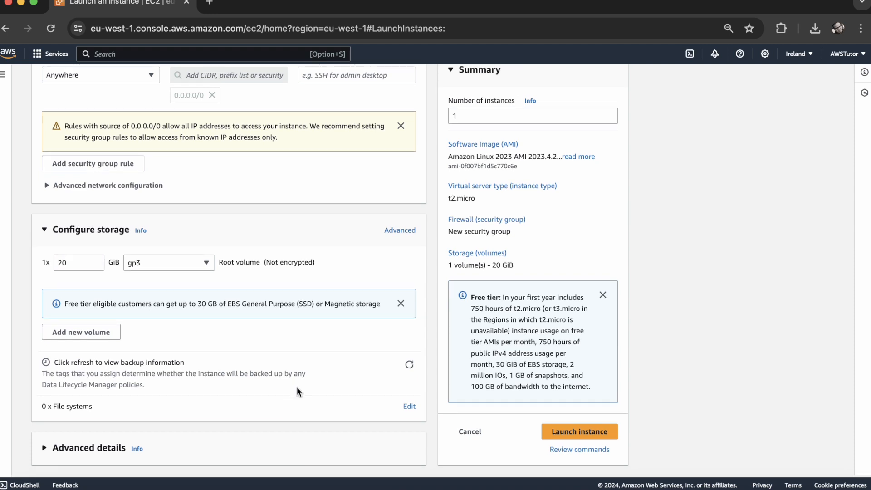
{"action": "left_click", "coordinate": [41, 453]}
{"action": "scroll", "coordinate": [151, 398], "scroll_direction": "down", "scroll_amount": 5}
{"action": "scroll", "coordinate": [151, 397], "scroll_direction": "down", "scroll_amount": 5}
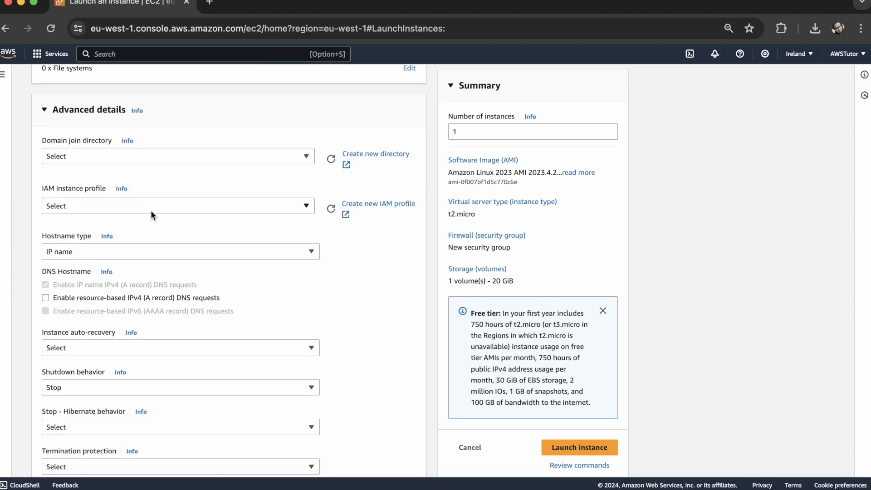
Review the domain join directory and hostname type options, leaving both settings as they are.
{"action": "left_click", "coordinate": [172, 160]}
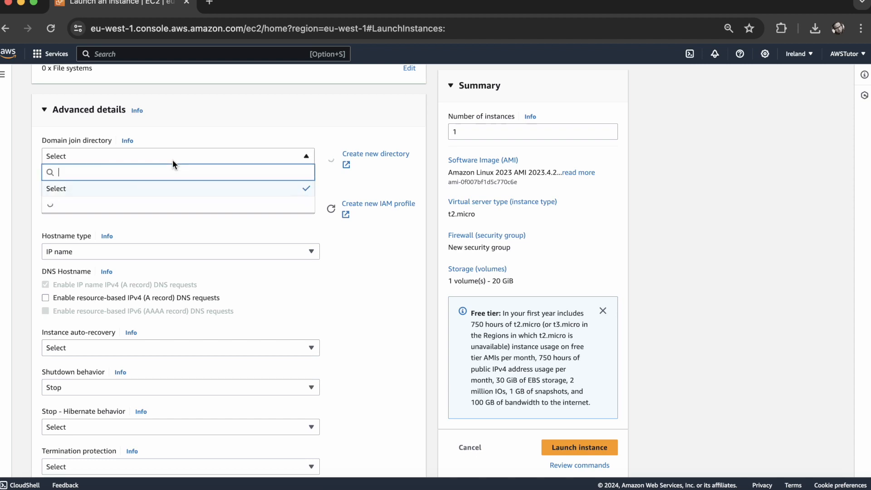
{"action": "left_click", "coordinate": [172, 160]}
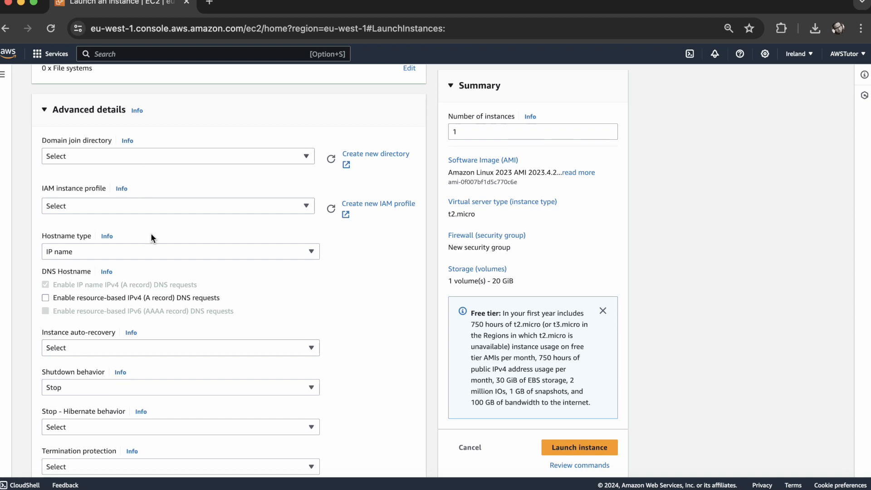
{"action": "scroll", "coordinate": [147, 221], "scroll_direction": "down", "scroll_amount": 5}
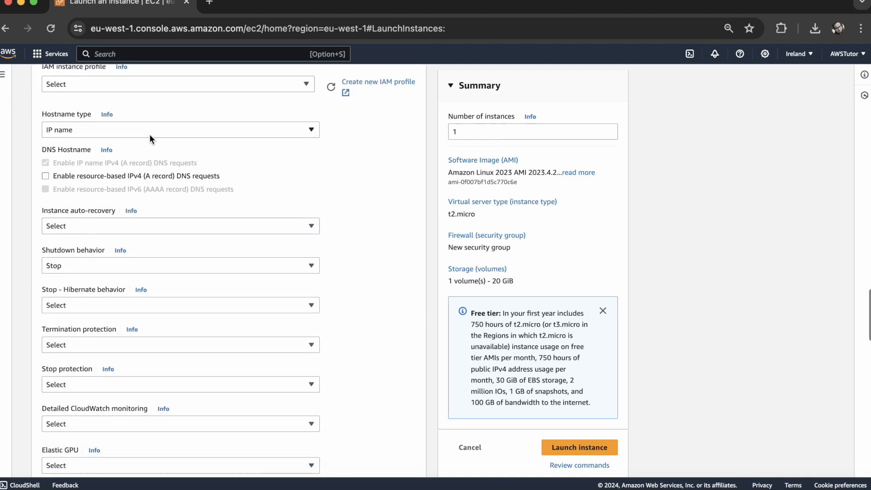
{"action": "left_click", "coordinate": [151, 138]}
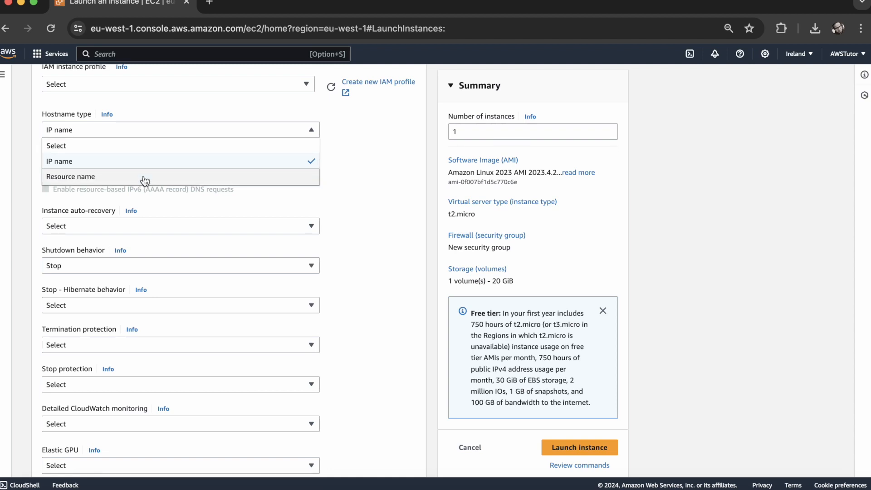
{"action": "left_click", "coordinate": [344, 187]}
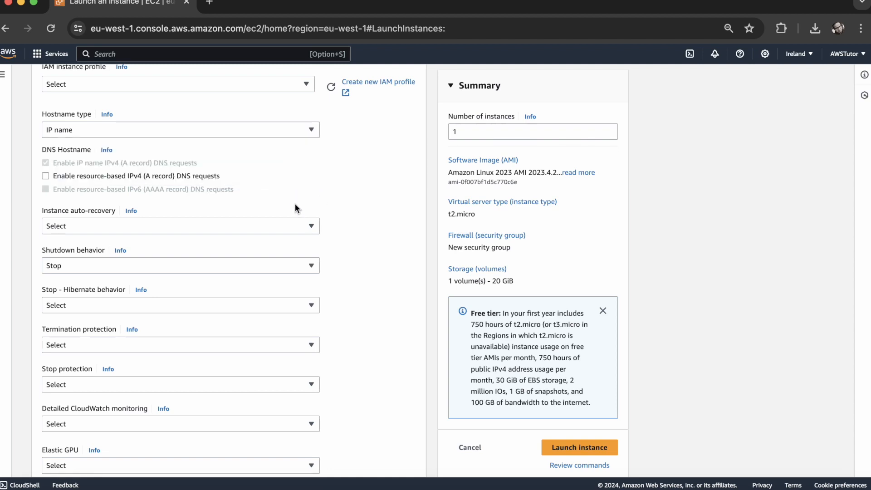
Review the remaining advanced details from shutdown behavior through user data, and collapse the section.
{"action": "scroll", "coordinate": [295, 207], "scroll_direction": "down", "scroll_amount": 4}
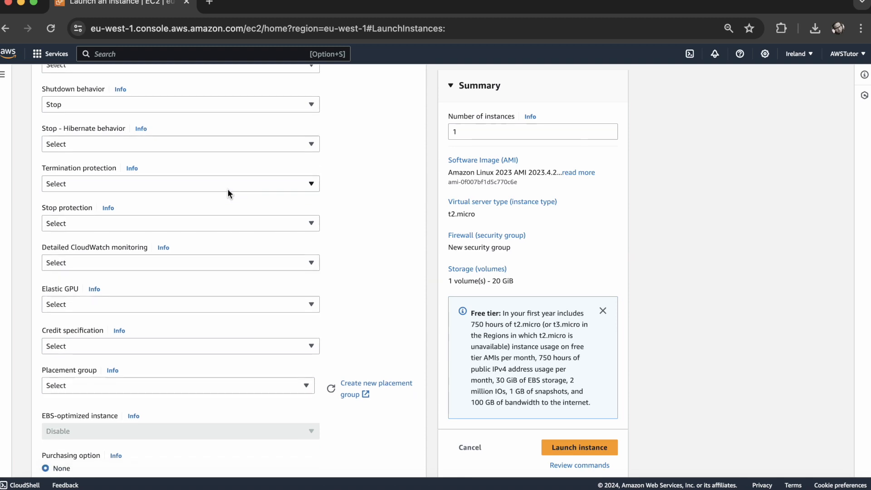
{"action": "scroll", "coordinate": [227, 189], "scroll_direction": "down", "scroll_amount": 1}
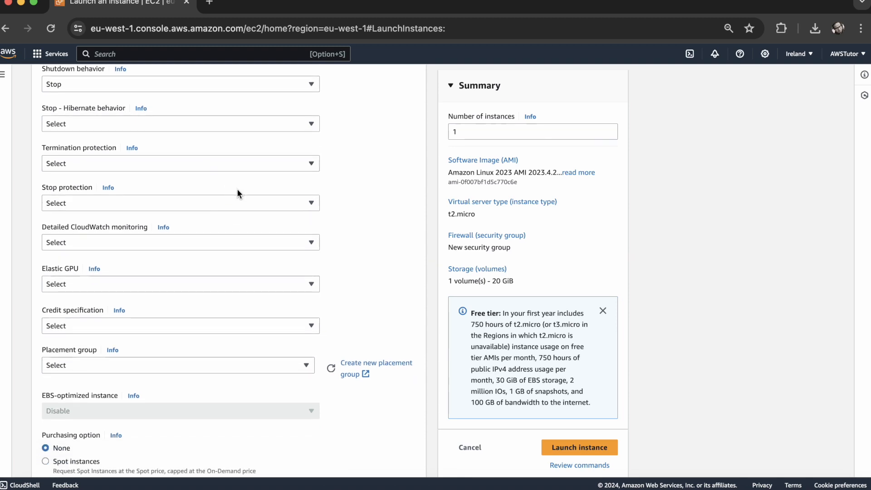
{"action": "scroll", "coordinate": [237, 193], "scroll_direction": "down", "scroll_amount": 6}
{"action": "scroll", "coordinate": [237, 193], "scroll_direction": "down", "scroll_amount": 1}
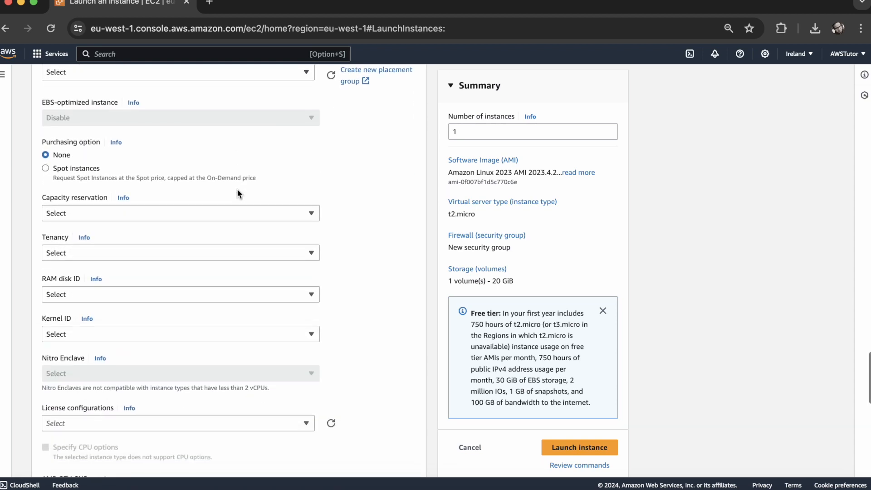
{"action": "scroll", "coordinate": [237, 194], "scroll_direction": "down", "scroll_amount": 1}
{"action": "scroll", "coordinate": [237, 191], "scroll_direction": "down", "scroll_amount": 5}
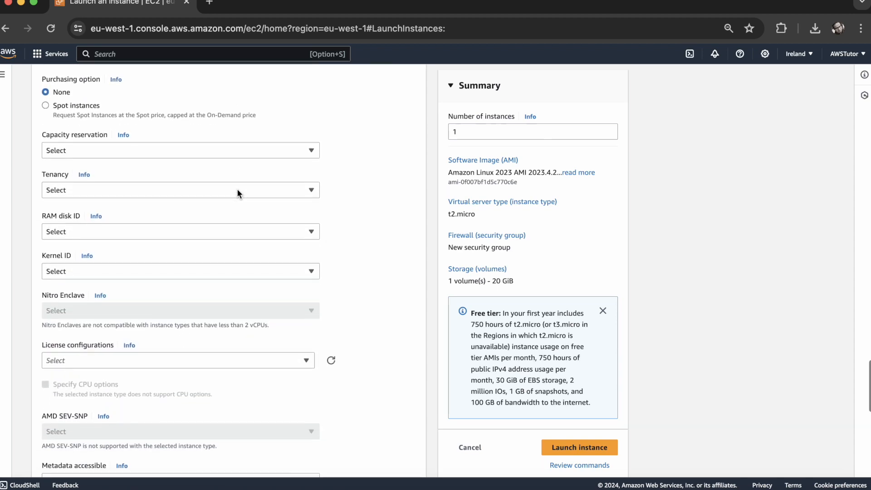
{"action": "scroll", "coordinate": [237, 189], "scroll_direction": "down", "scroll_amount": 8}
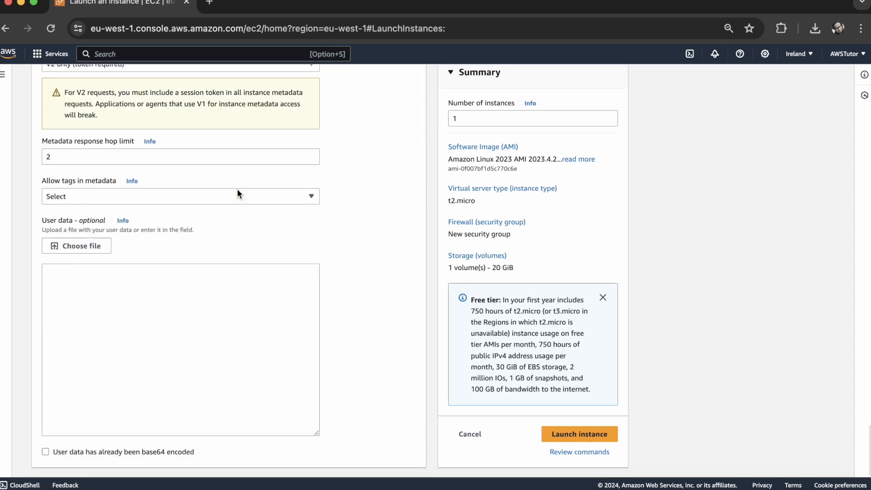
{"action": "scroll", "coordinate": [237, 189], "scroll_direction": "up", "scroll_amount": 20}
{"action": "scroll", "coordinate": [237, 189], "scroll_direction": "up", "scroll_amount": 15}
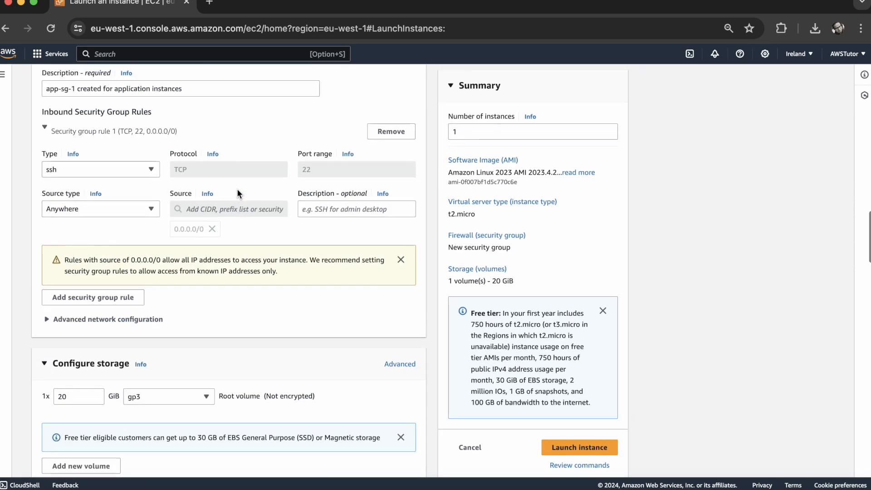
{"action": "scroll", "coordinate": [237, 189], "scroll_direction": "down", "scroll_amount": 3}
{"action": "scroll", "coordinate": [198, 201], "scroll_direction": "down", "scroll_amount": 3}
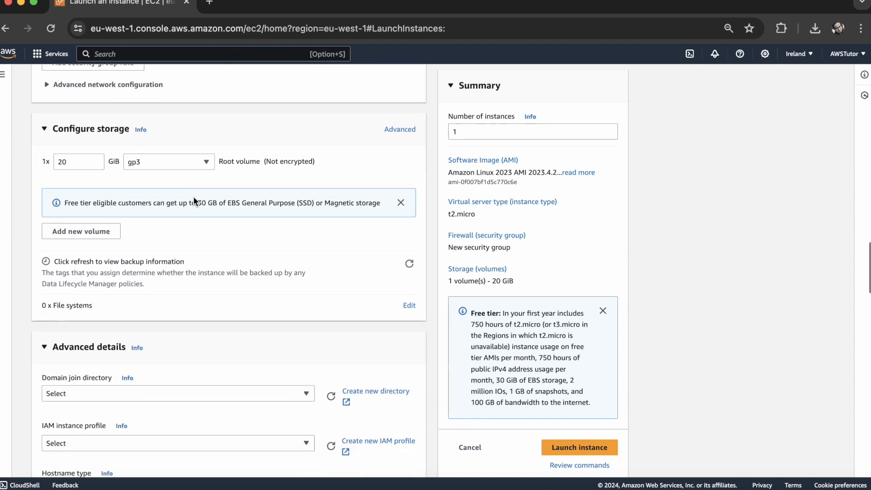
{"action": "left_click", "coordinate": [45, 337]}
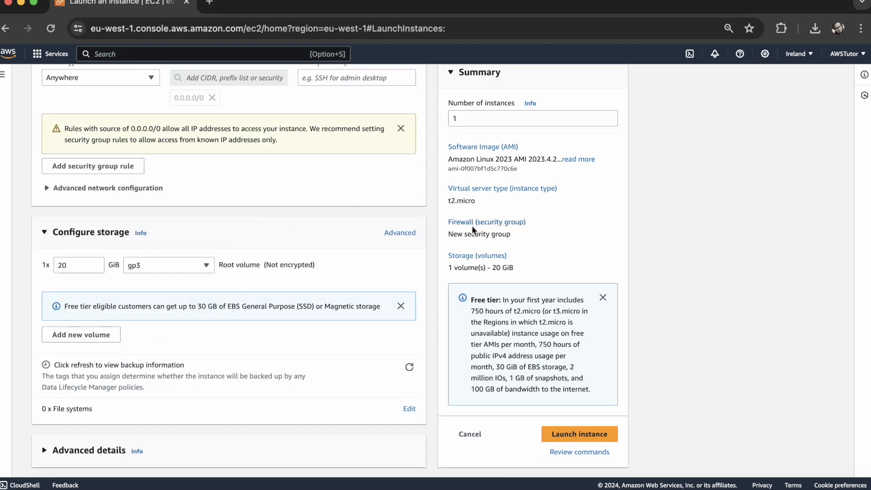
Check the number of instances and the configured name and AMI, and launch the instance.
{"action": "scroll", "coordinate": [526, 229], "scroll_direction": "up", "scroll_amount": 15}
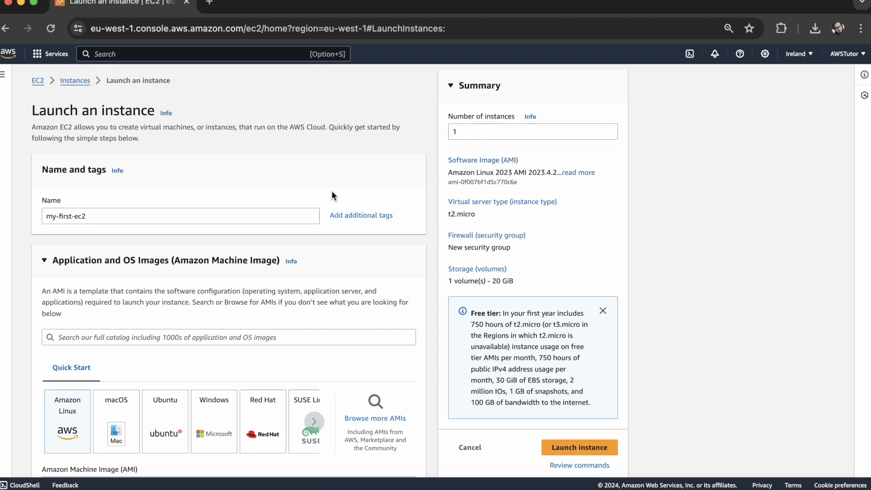
{"action": "left_click_drag", "start_coordinate": [481, 132], "coordinate": [436, 132]}
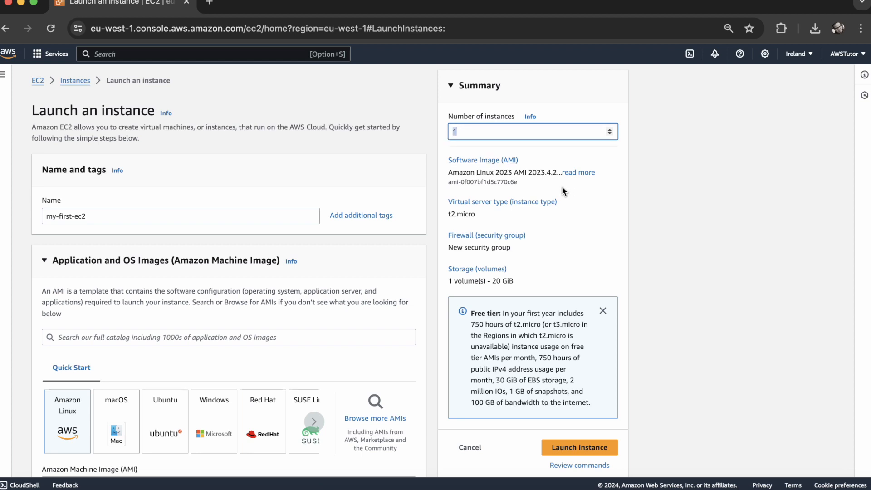
{"action": "scroll", "coordinate": [565, 194], "scroll_direction": "down", "scroll_amount": 3}
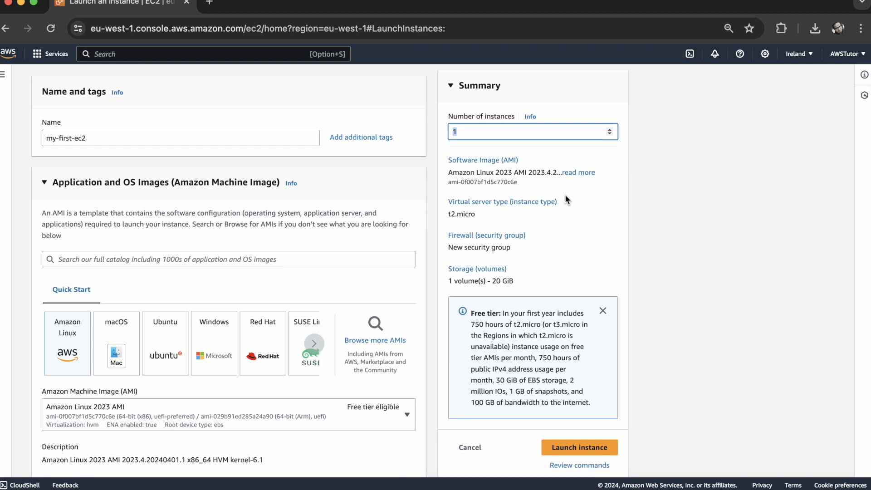
{"action": "scroll", "coordinate": [591, 291], "scroll_direction": "down", "scroll_amount": 2}
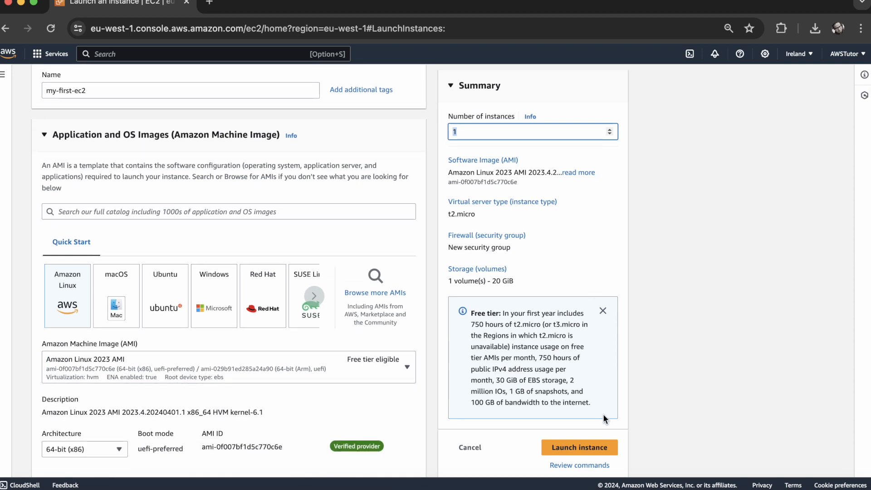
{"action": "left_click", "coordinate": [596, 449]}
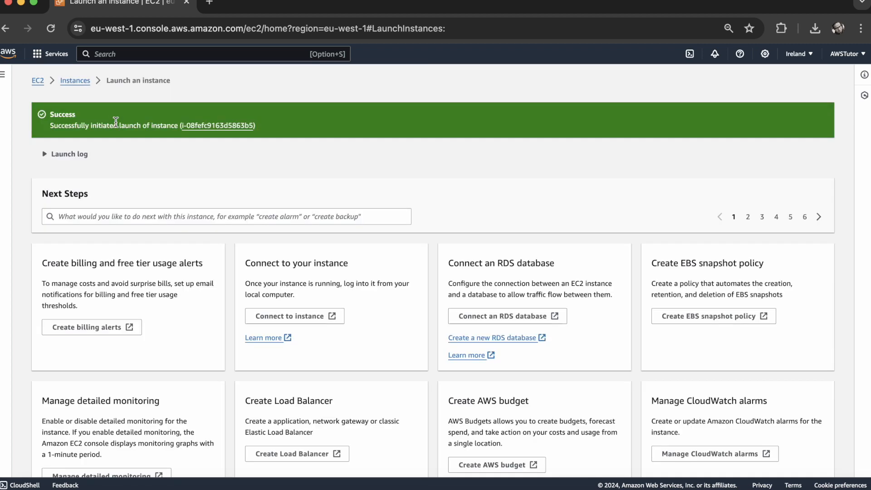
Open the newly launched instance in the instances list, select my-first-ec2 and enlarge its details pane.
{"action": "left_click", "coordinate": [203, 129]}
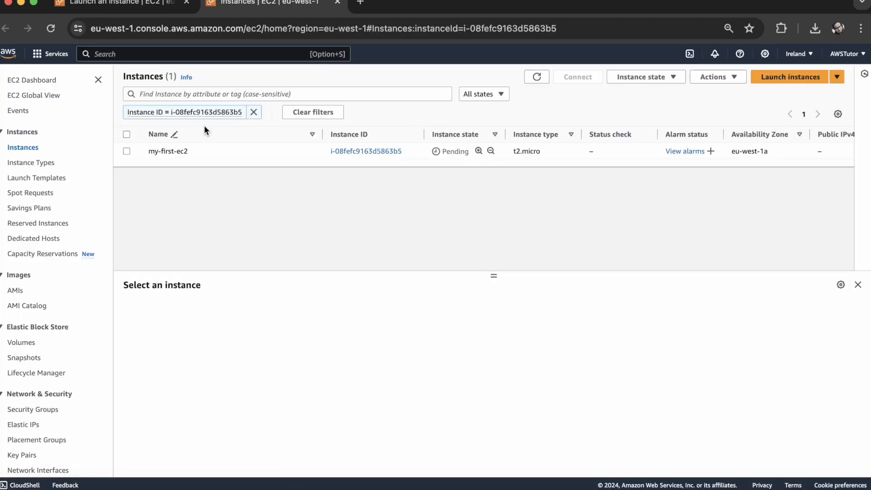
{"action": "left_click", "coordinate": [128, 151]}
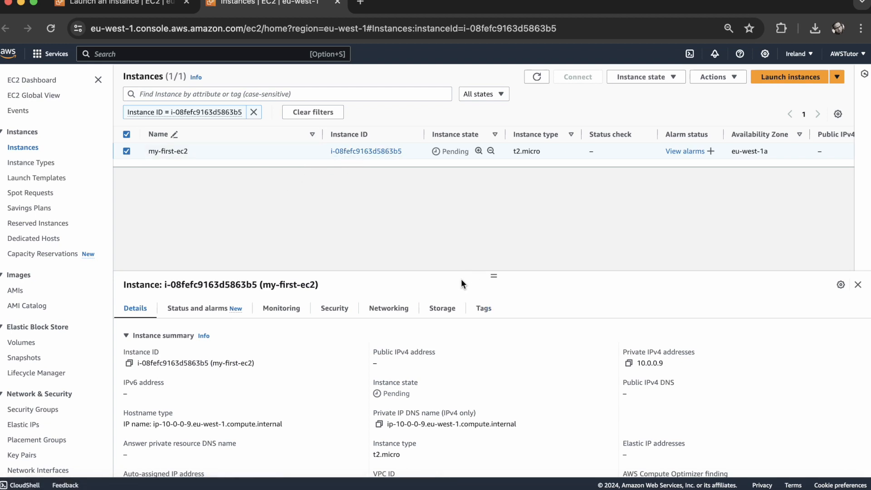
{"action": "left_click_drag", "start_coordinate": [493, 276], "coordinate": [494, 200]}
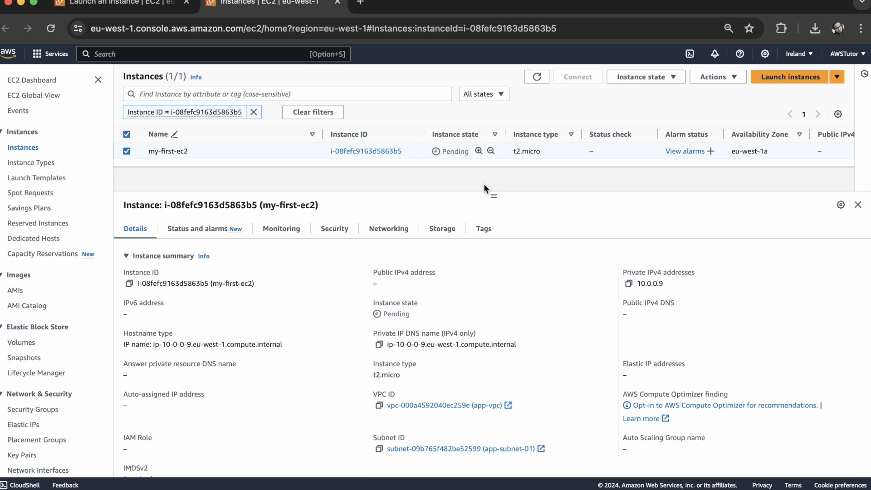
Examine the summary, status, monitoring, security group rules, networking and storage information of my-first-ec2.
{"action": "scroll", "coordinate": [550, 328], "scroll_direction": "down", "scroll_amount": 1}
{"action": "scroll", "coordinate": [550, 328], "scroll_direction": "up", "scroll_amount": 1}
{"action": "left_click", "coordinate": [199, 236]}
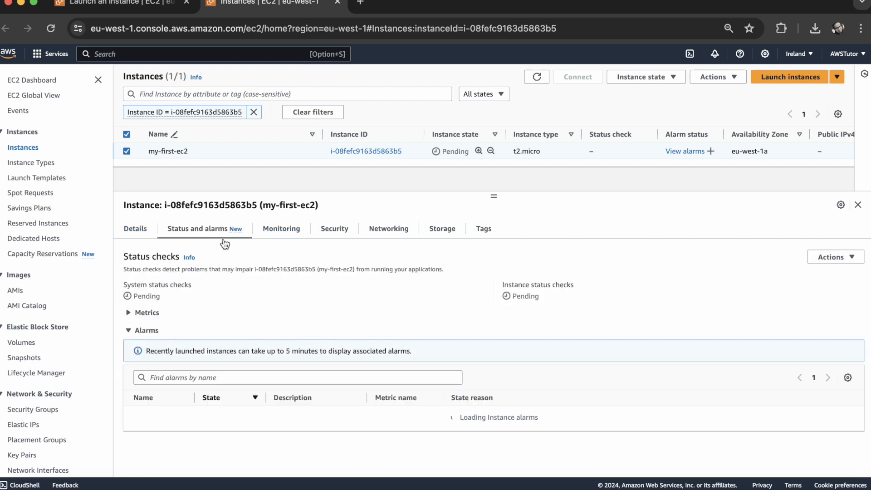
{"action": "left_click", "coordinate": [265, 235]}
{"action": "left_click", "coordinate": [318, 235]}
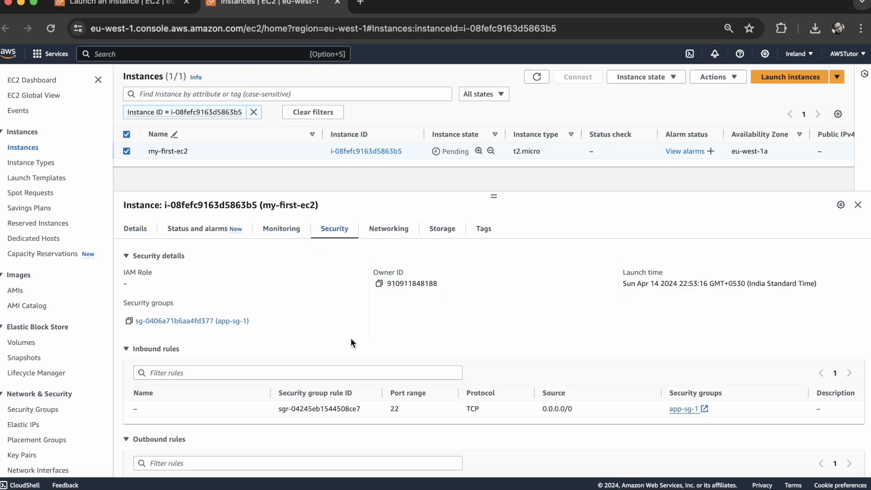
{"action": "scroll", "coordinate": [347, 339], "scroll_direction": "down", "scroll_amount": 1}
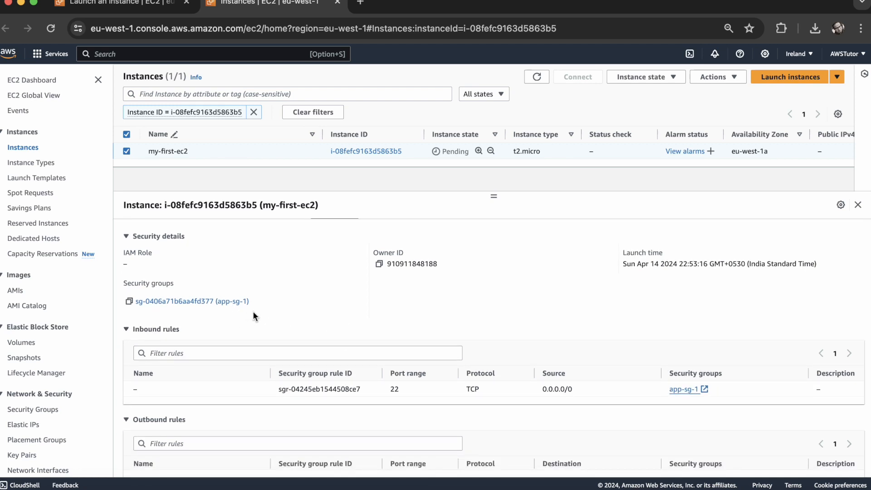
{"action": "scroll", "coordinate": [252, 312], "scroll_direction": "down", "scroll_amount": 1}
{"action": "scroll", "coordinate": [252, 312], "scroll_direction": "up", "scroll_amount": 2}
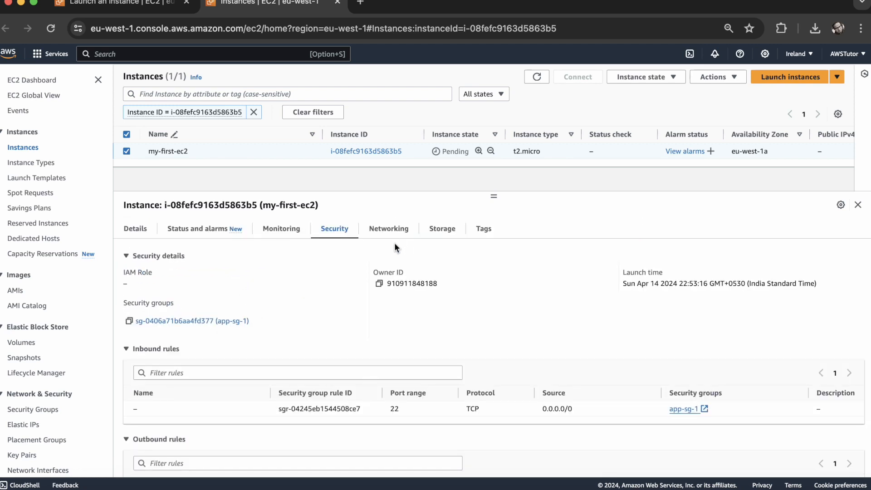
{"action": "left_click", "coordinate": [389, 228]}
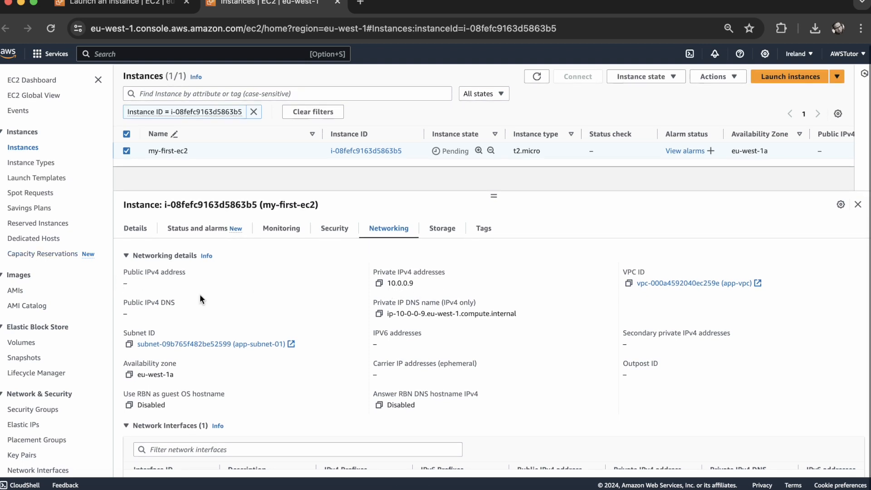
{"action": "left_click", "coordinate": [443, 230]}
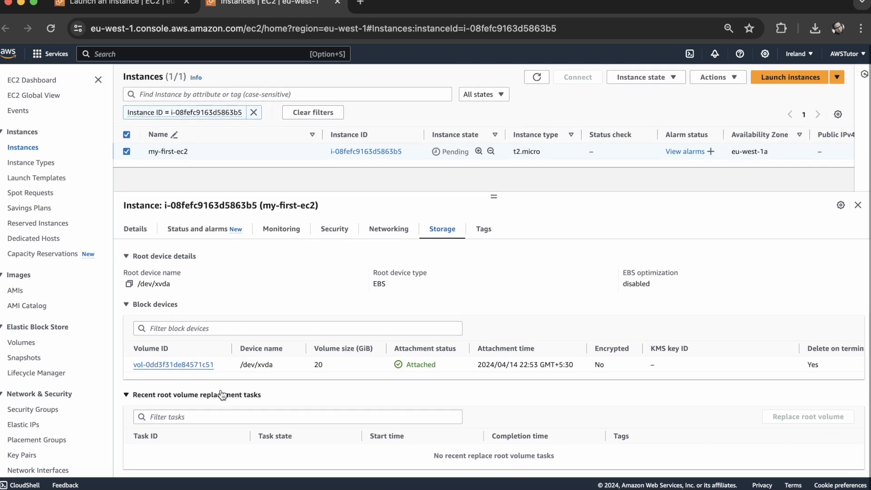
Refresh the instances list and check the instance's status checks, status metrics and summary details.
{"action": "left_click", "coordinate": [536, 77]}
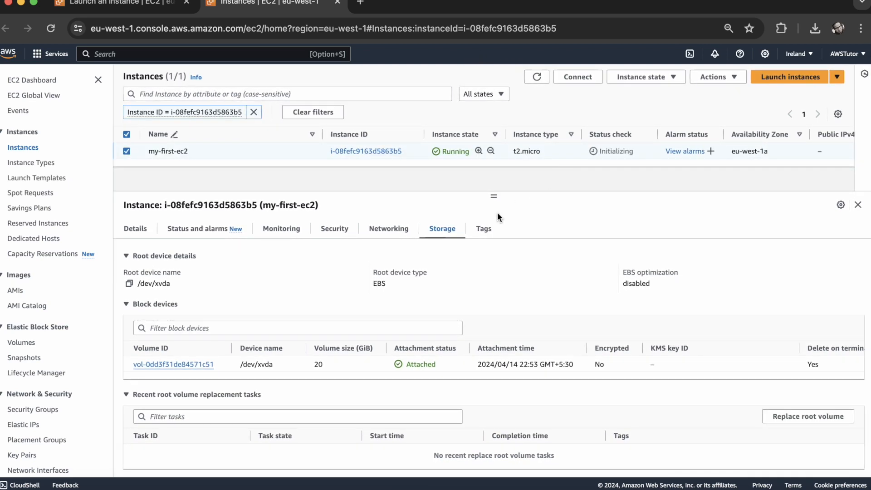
{"action": "left_click", "coordinate": [190, 234]}
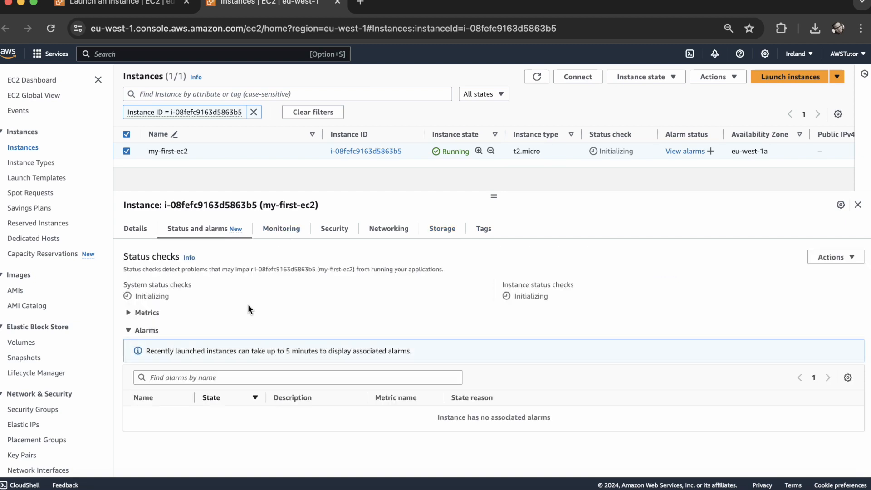
{"action": "left_click", "coordinate": [156, 316]}
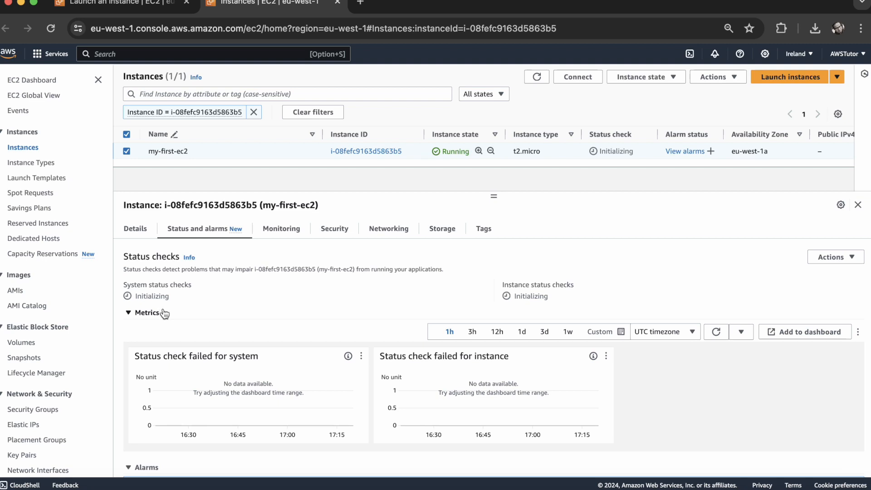
{"action": "left_click", "coordinate": [150, 236]}
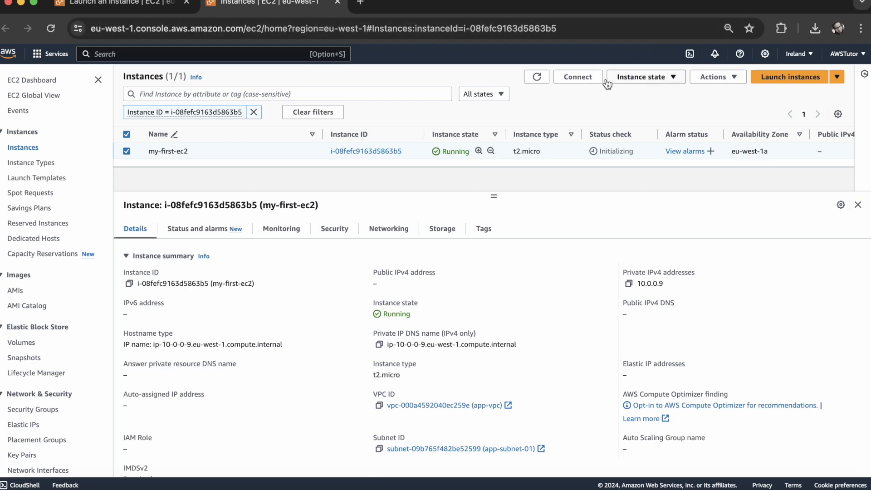
Get the instance screenshot of my-first-ec2 from the monitoring and troubleshooting actions, and refresh it to check the console output.
{"action": "left_click", "coordinate": [671, 78]}
{"action": "left_click", "coordinate": [704, 78]}
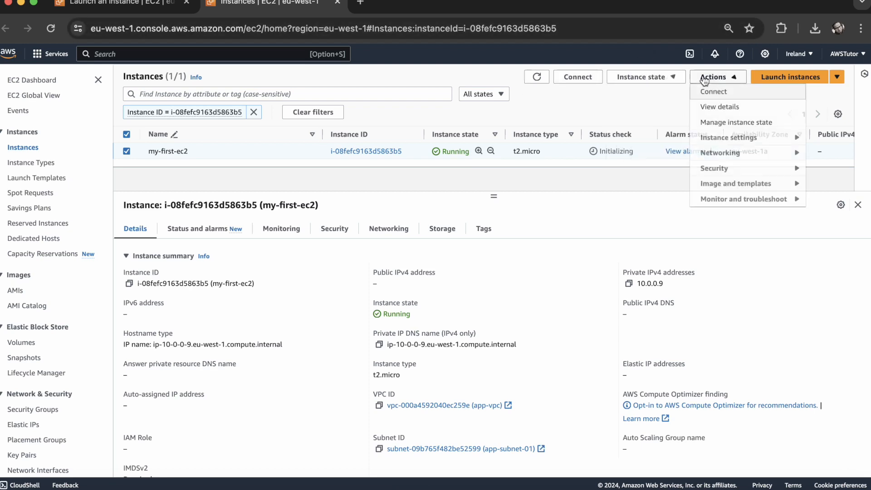
{"action": "mouse_move", "coordinate": [744, 200]}
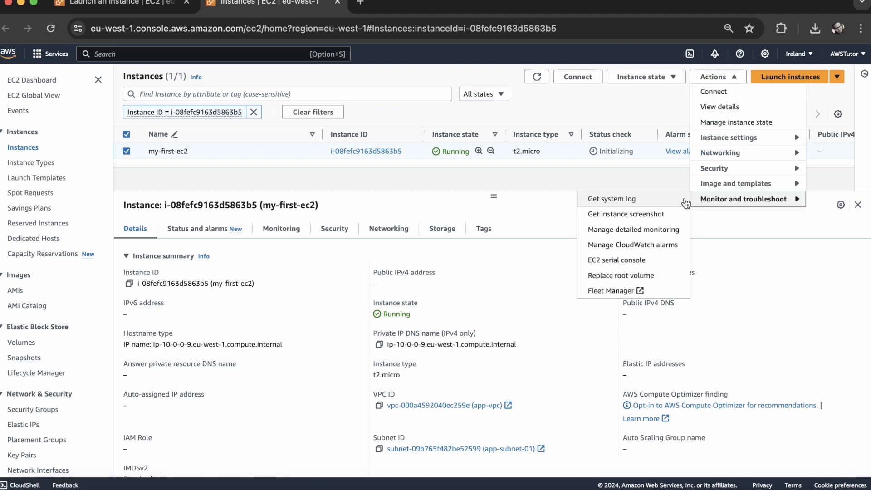
{"action": "left_click", "coordinate": [655, 215]}
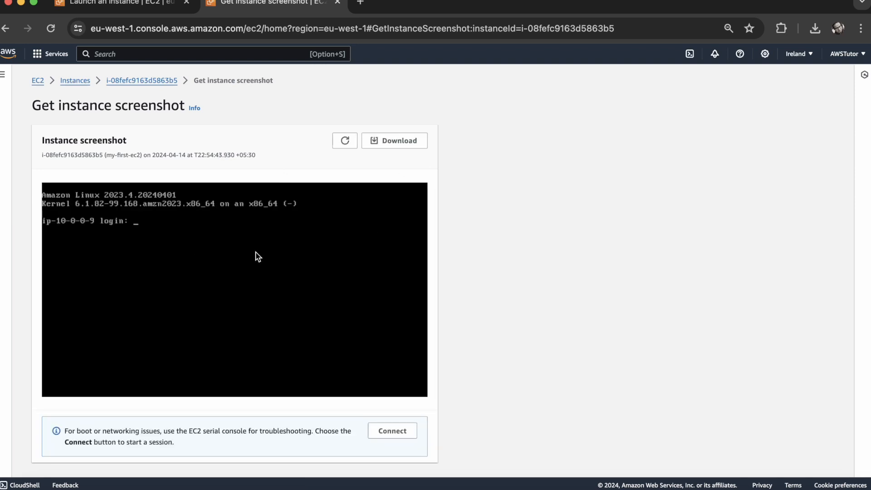
{"action": "left_click", "coordinate": [344, 141]}
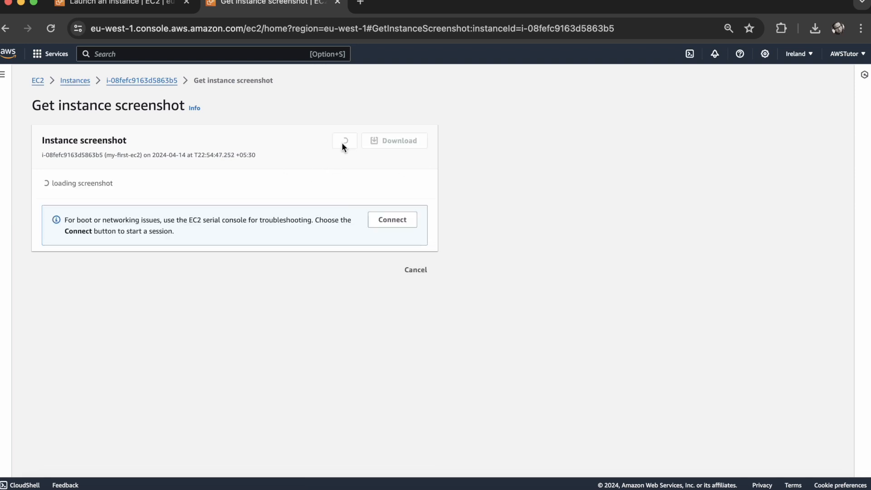
{"action": "left_click", "coordinate": [343, 144]}
{"action": "left_click", "coordinate": [343, 143]}
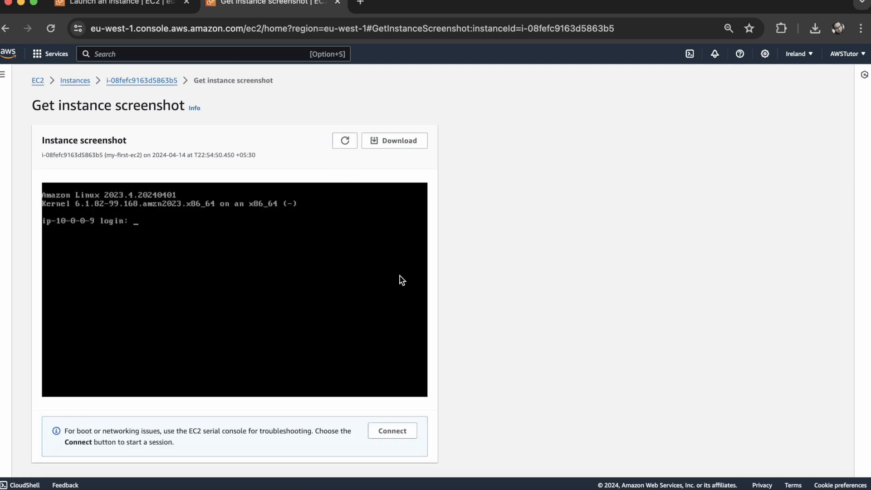
Return to the instances list, select my-first-ec2 and read through its details down to the accelerators section.
{"action": "left_click", "coordinate": [160, 83]}
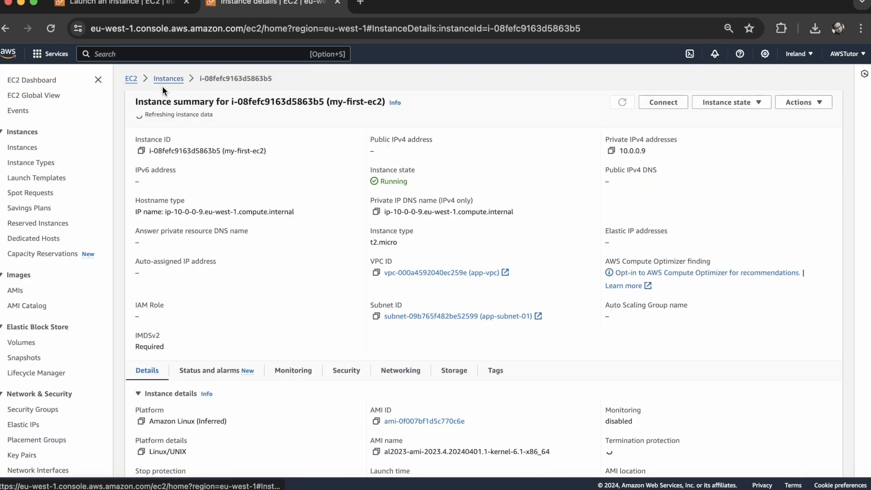
{"action": "left_click", "coordinate": [181, 83]}
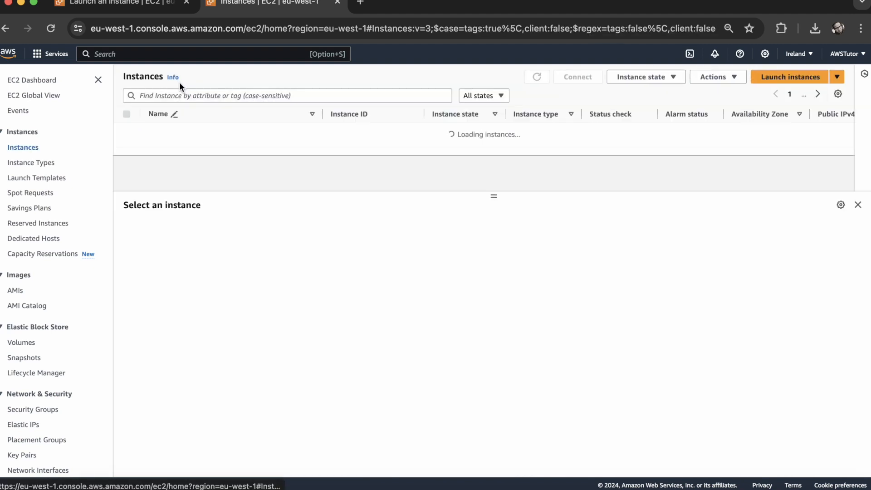
{"action": "left_click", "coordinate": [126, 131]}
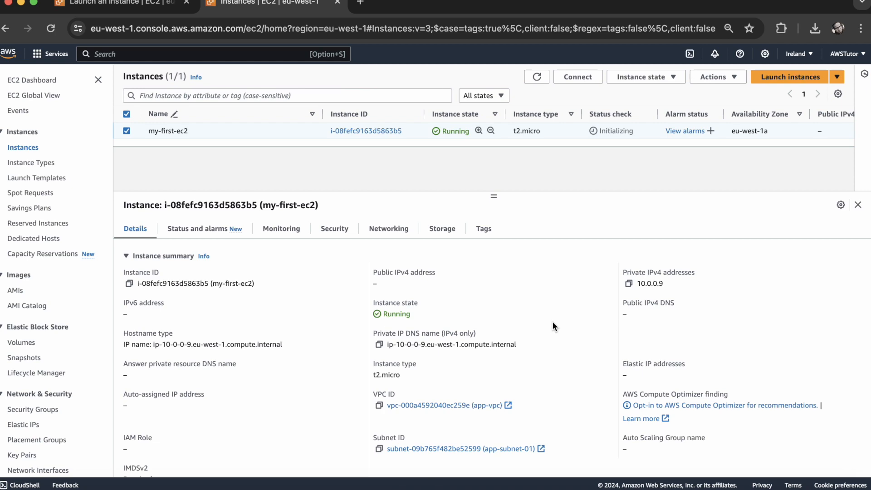
{"action": "scroll", "coordinate": [554, 322], "scroll_direction": "down", "scroll_amount": 5}
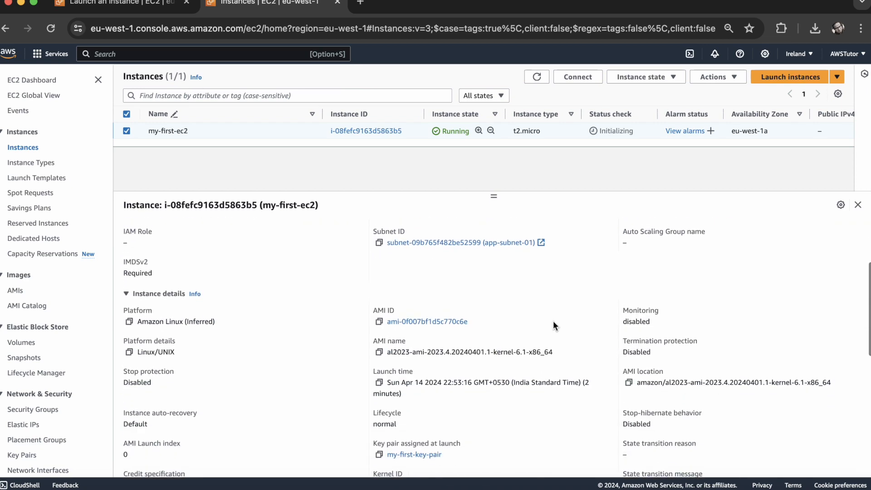
{"action": "scroll", "coordinate": [554, 322], "scroll_direction": "down", "scroll_amount": 5}
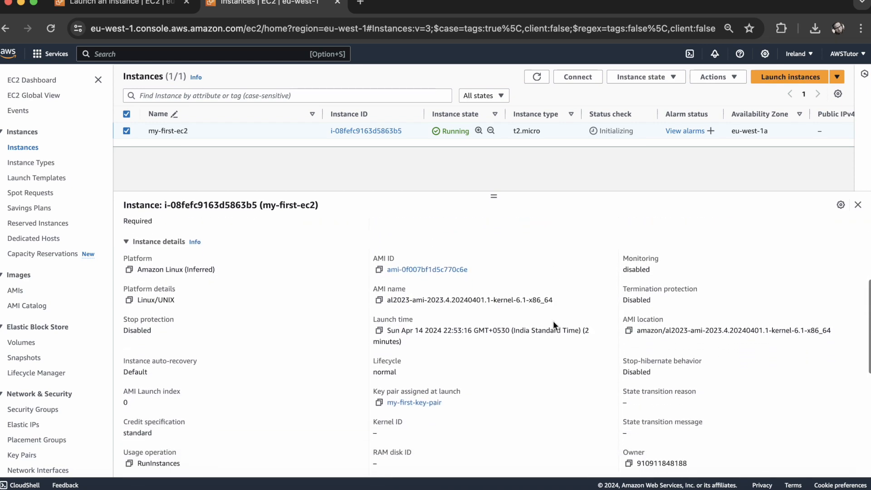
{"action": "scroll", "coordinate": [554, 325], "scroll_direction": "down", "scroll_amount": 5}
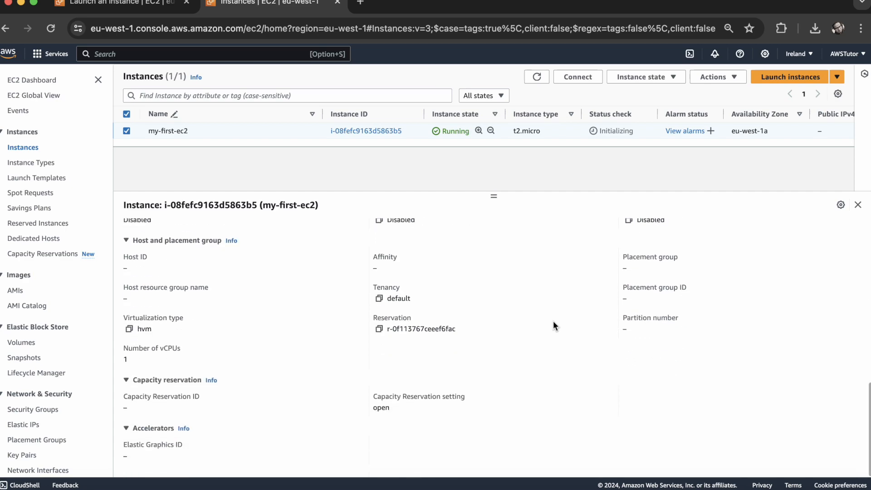
{"action": "scroll", "coordinate": [553, 326], "scroll_direction": "down", "scroll_amount": 3}
{"action": "scroll", "coordinate": [553, 325], "scroll_direction": "up", "scroll_amount": 15}
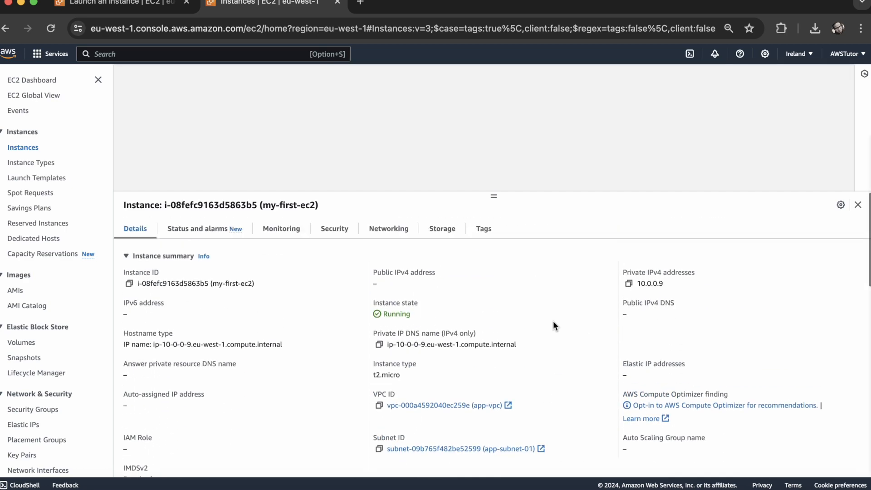
{"action": "scroll", "coordinate": [553, 322], "scroll_direction": "up", "scroll_amount": 2}
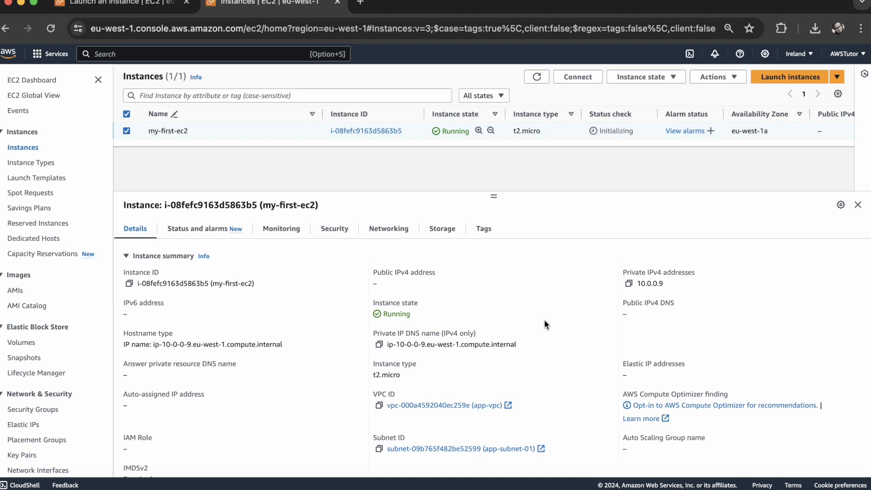
Refresh the instances list repeatedly to check the status check of my-first-ec2.
{"action": "left_click", "coordinate": [536, 78]}
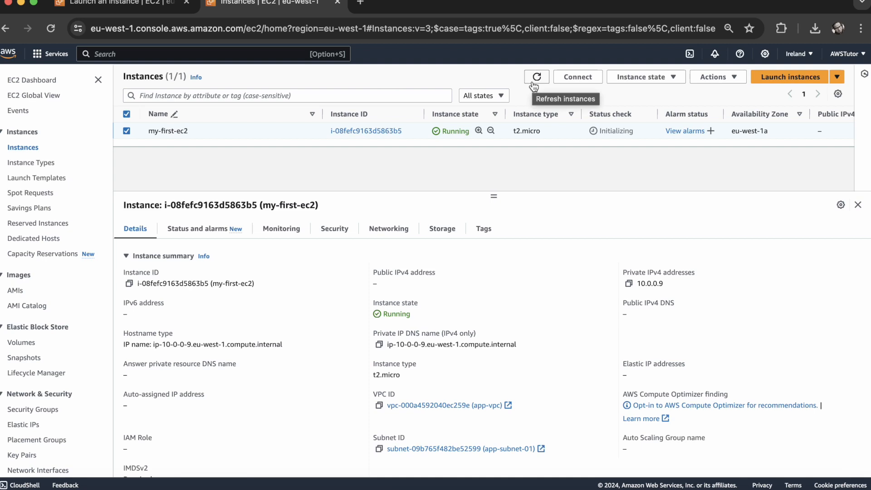
{"action": "left_click", "coordinate": [534, 83]}
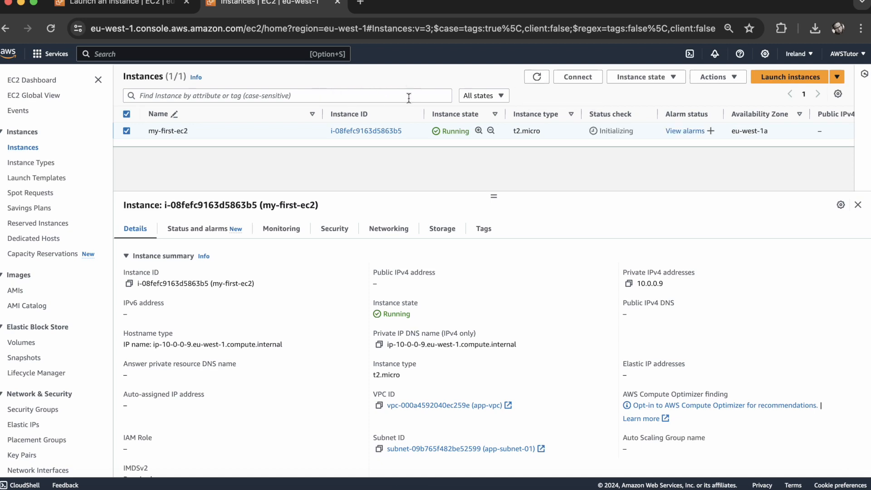
{"action": "left_click", "coordinate": [534, 78]}
{"action": "left_click", "coordinate": [535, 80]}
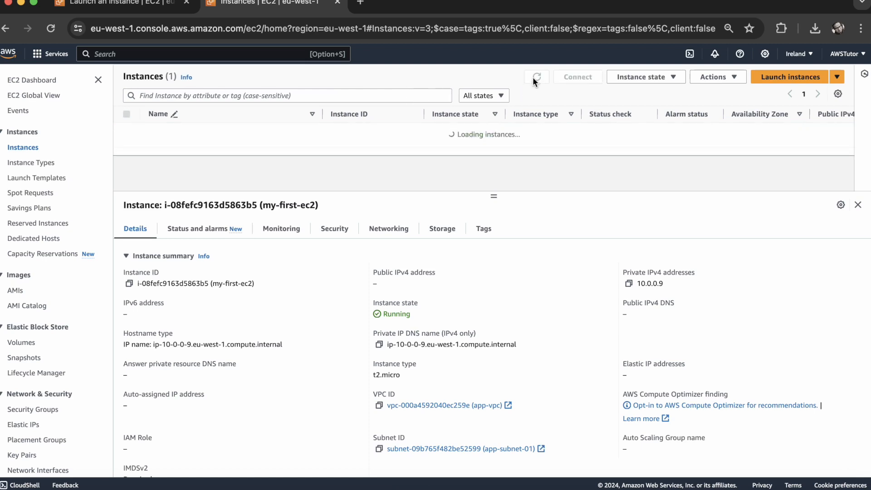
{"action": "left_click", "coordinate": [535, 81]}
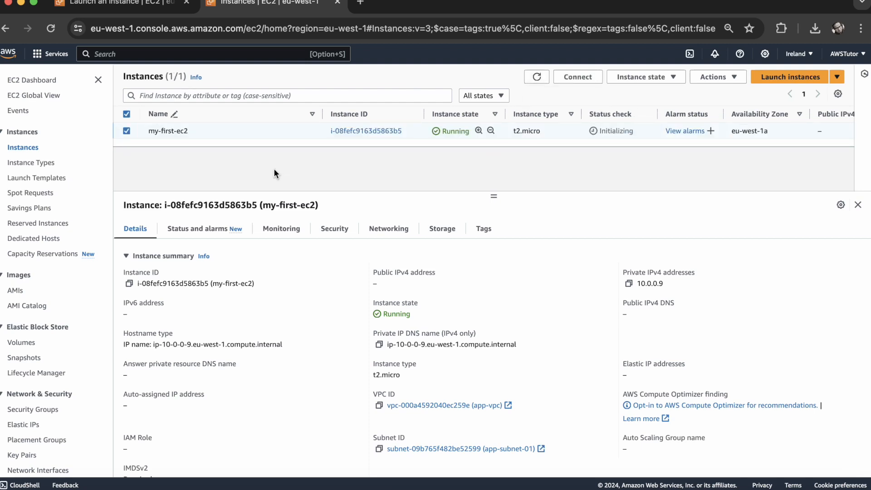
Examine the instance details of my-first-ec2, highlighting the key pair assigned at launch.
{"action": "scroll", "coordinate": [286, 234], "scroll_direction": "down", "scroll_amount": 1}
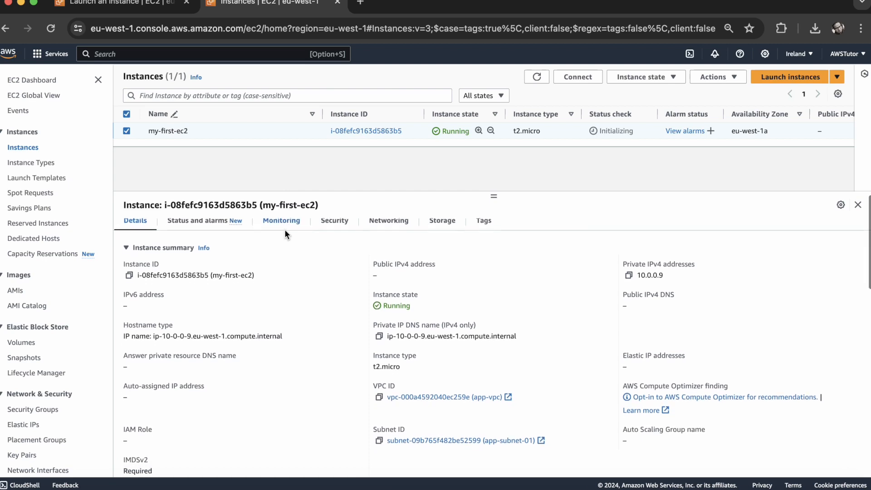
{"action": "scroll", "coordinate": [285, 229], "scroll_direction": "down", "scroll_amount": 5}
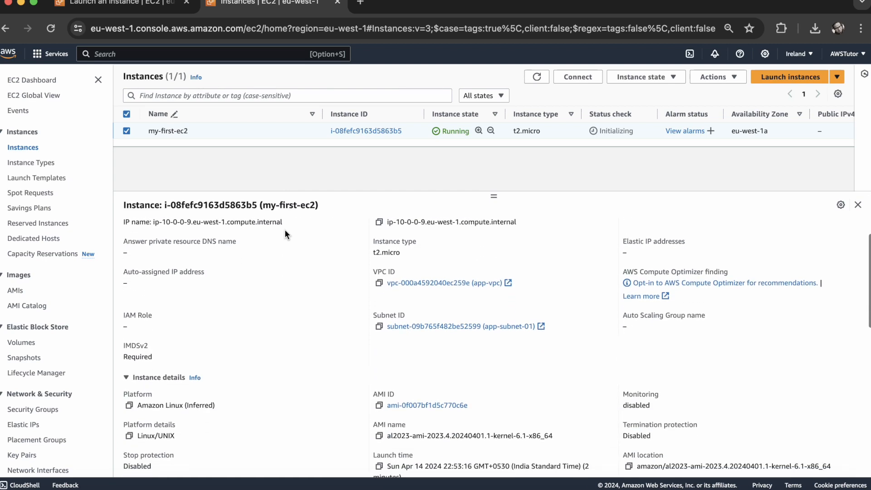
{"action": "scroll", "coordinate": [285, 234], "scroll_direction": "down", "scroll_amount": 5}
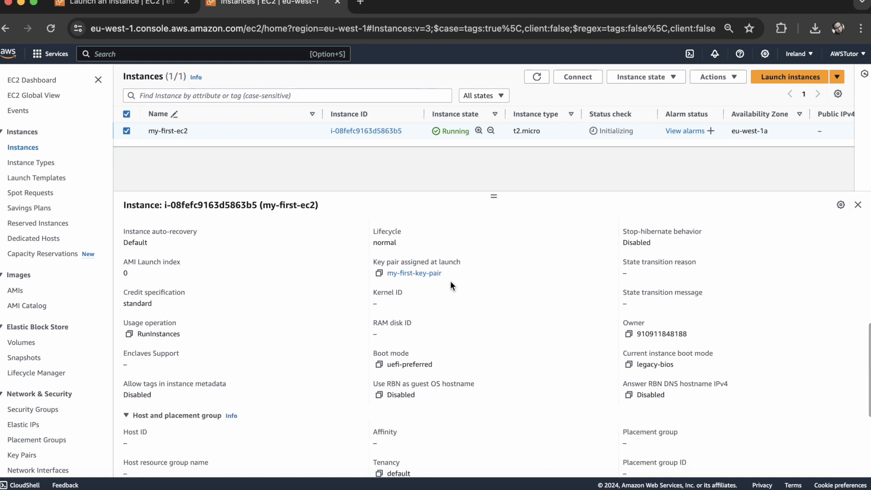
{"action": "left_click_drag", "start_coordinate": [457, 276], "coordinate": [384, 273]}
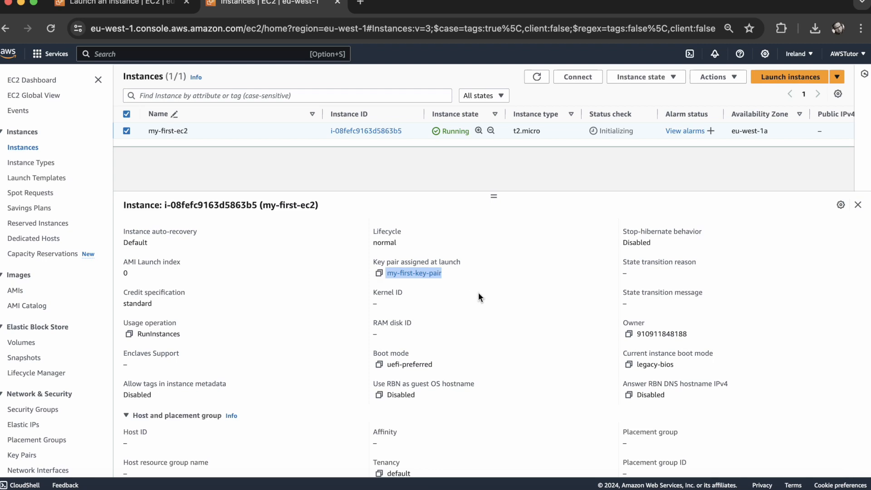
{"action": "scroll", "coordinate": [479, 295], "scroll_direction": "down", "scroll_amount": 4}
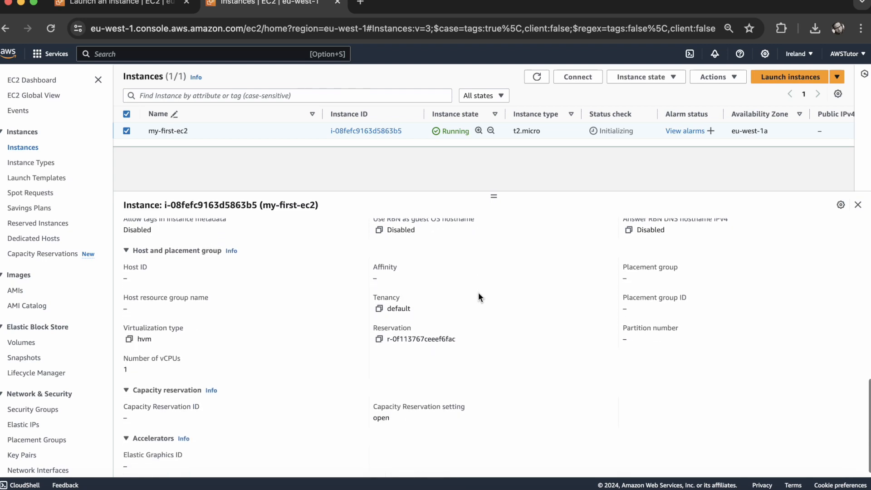
{"action": "scroll", "coordinate": [479, 295], "scroll_direction": "up", "scroll_amount": 10}
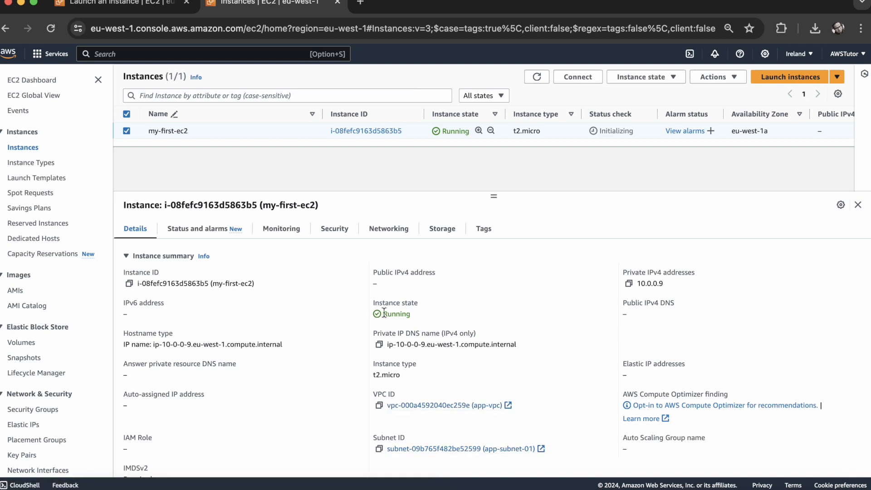
{"action": "scroll", "coordinate": [263, 261], "scroll_direction": "down", "scroll_amount": 1}
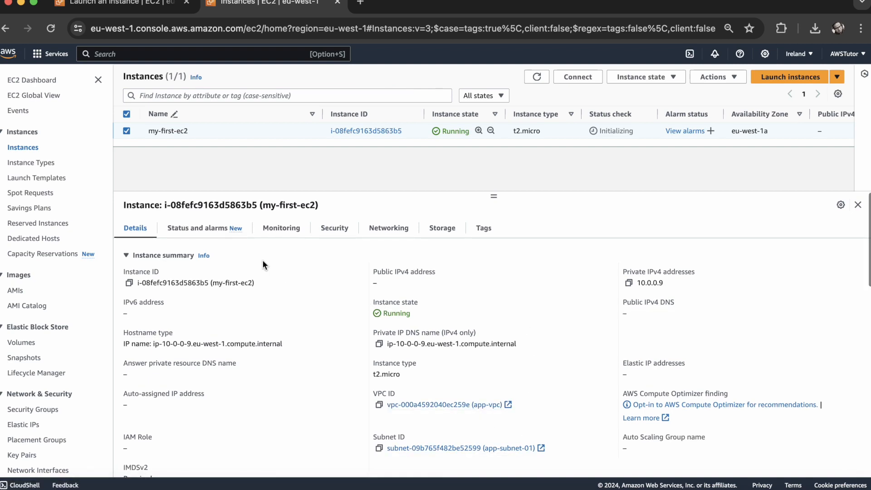
View the status checks and alarms of my-first-ec2 and refresh the instances to update them.
{"action": "left_click", "coordinate": [221, 227]}
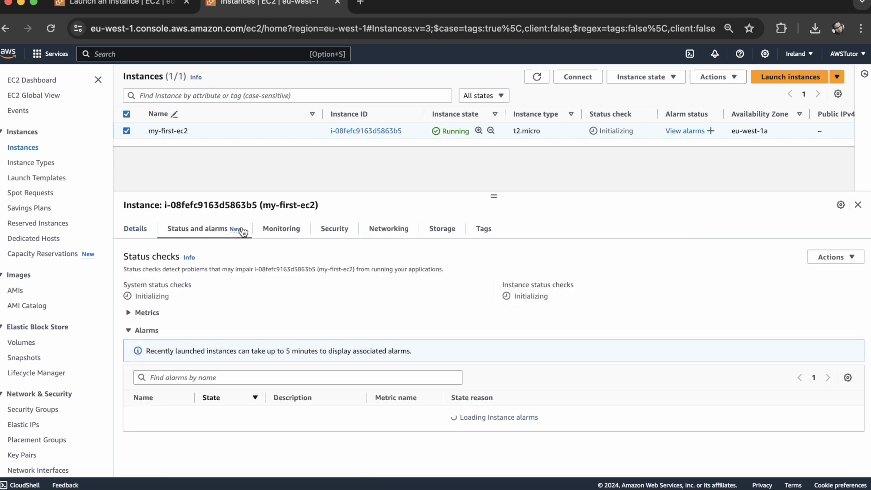
{"action": "left_click", "coordinate": [536, 77]}
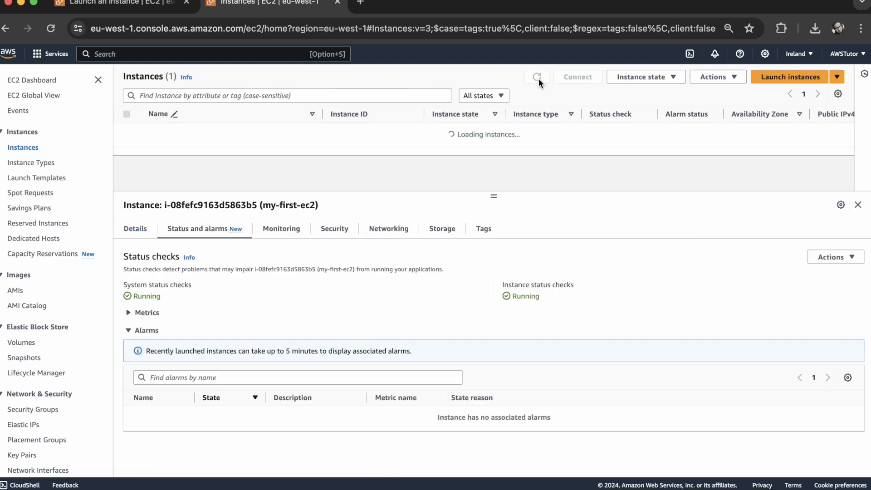
{"action": "left_click", "coordinate": [538, 78]}
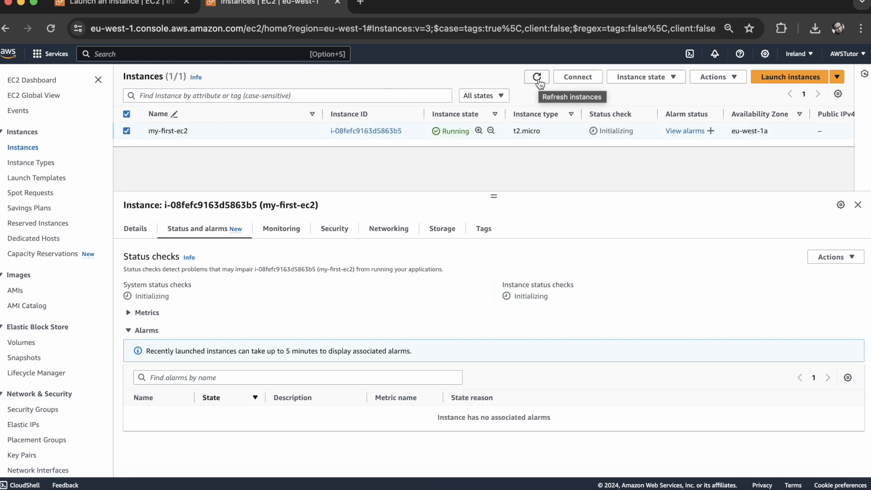
{"action": "left_click", "coordinate": [538, 80]}
{"action": "left_click", "coordinate": [538, 79]}
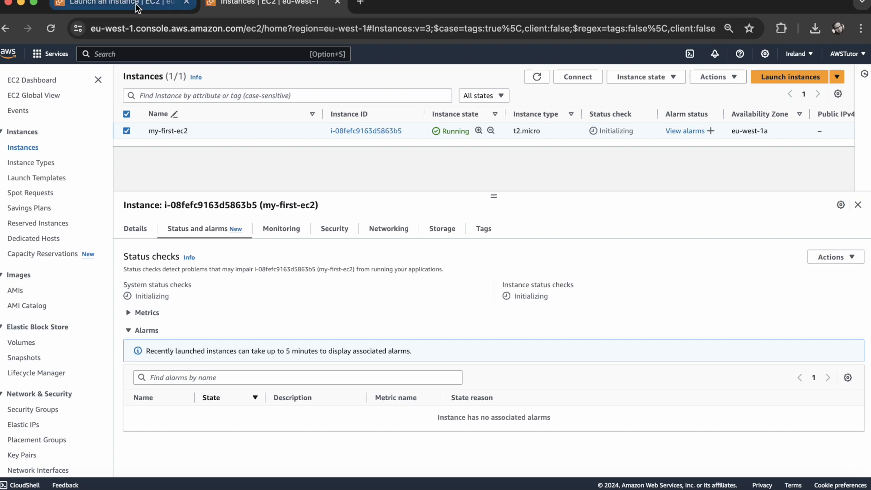
Reload the instances page, select my-first-ec2 again and refresh its system and instance status checks.
{"action": "left_click", "coordinate": [57, 28]}
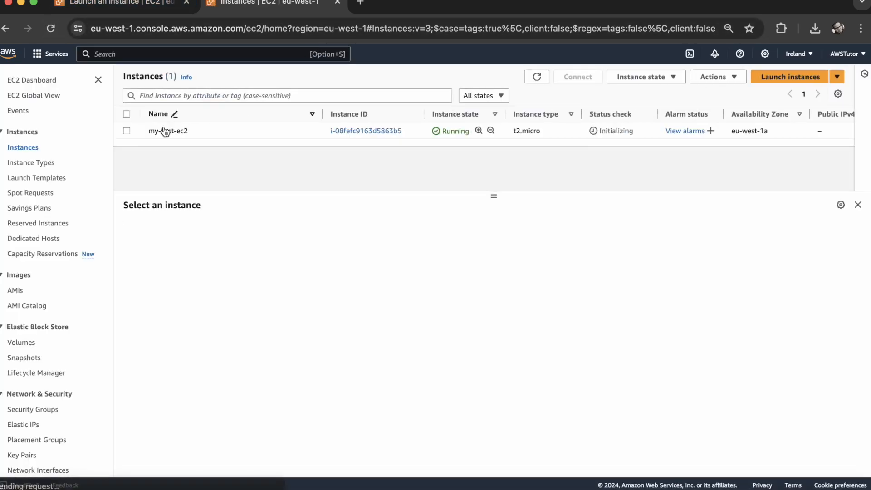
{"action": "left_click", "coordinate": [126, 131]}
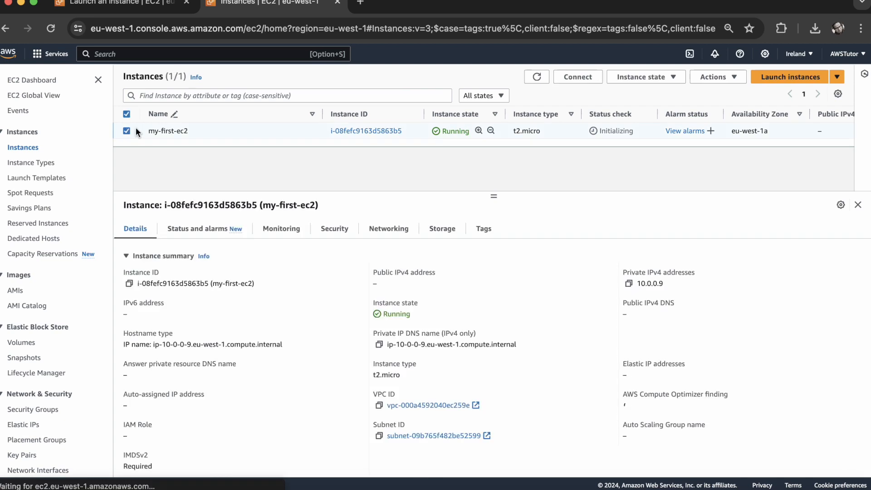
{"action": "left_click", "coordinate": [228, 228]}
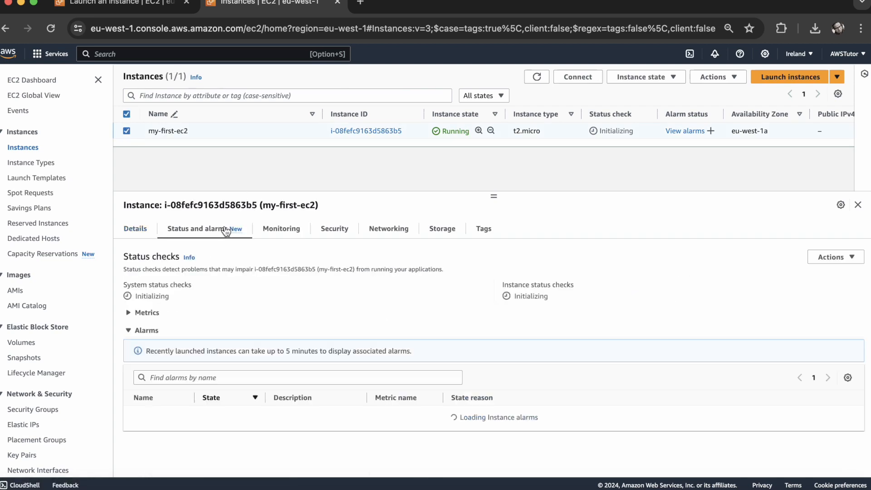
{"action": "left_click", "coordinate": [146, 330]}
{"action": "left_click", "coordinate": [147, 330]}
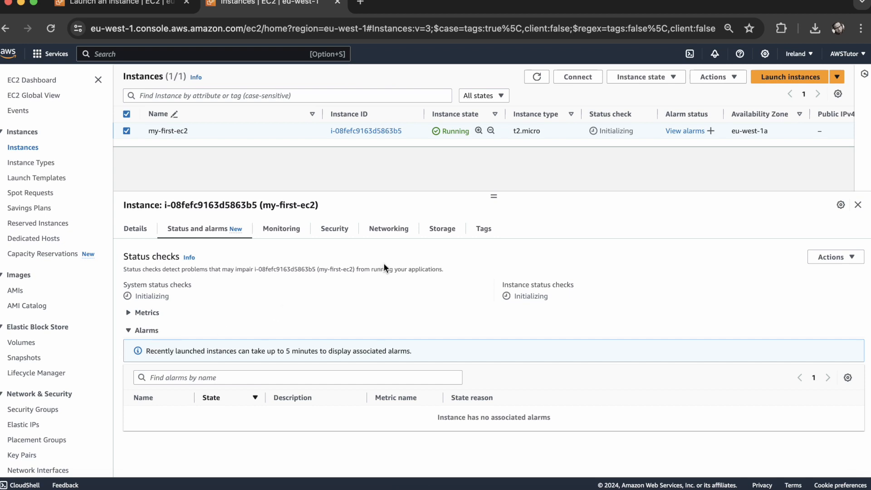
{"action": "left_click", "coordinate": [539, 78]}
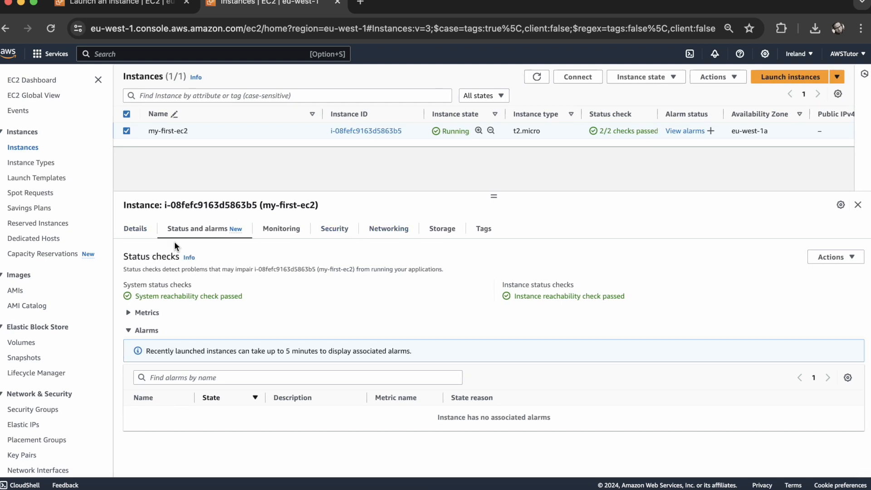
Return to the instance summary of my-first-ec2 and check its public IPv4 address field.
{"action": "left_click", "coordinate": [135, 229]}
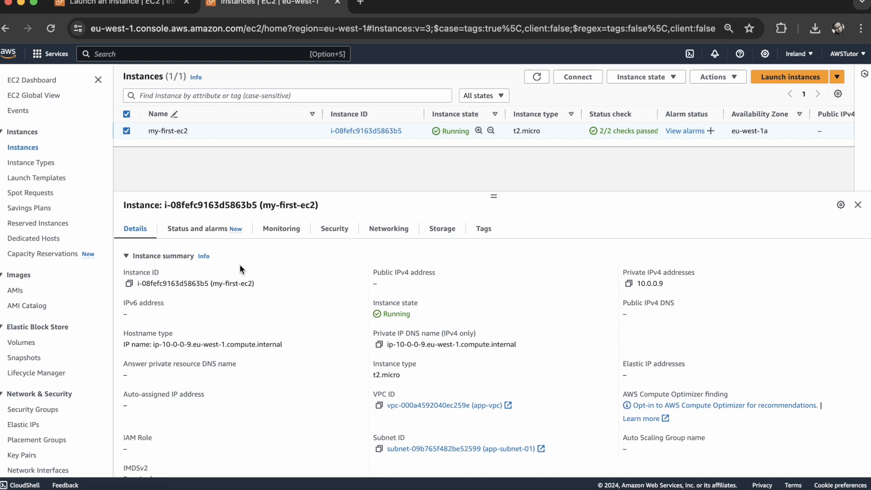
{"action": "left_click_drag", "start_coordinate": [404, 287], "coordinate": [354, 283]}
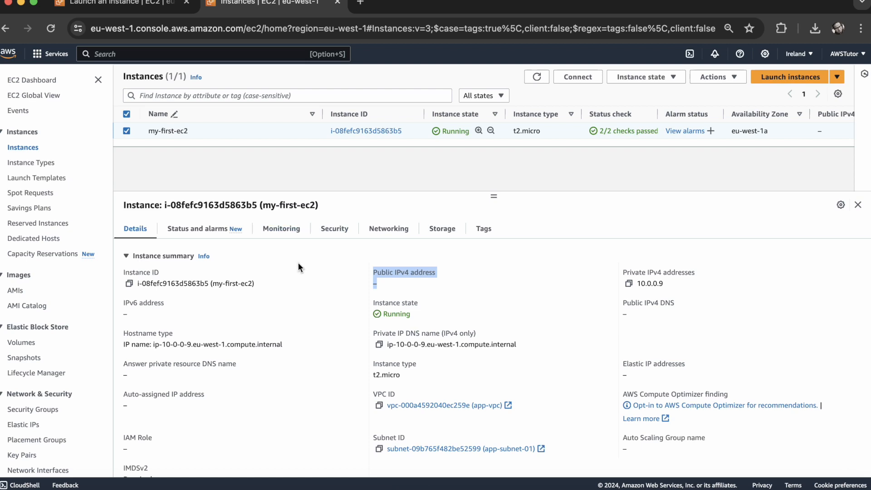
Search the AWS services for "sys" and open Systems Manager in a new browser tab.
{"action": "left_click", "coordinate": [195, 53]}
{"action": "type", "text": "a"}
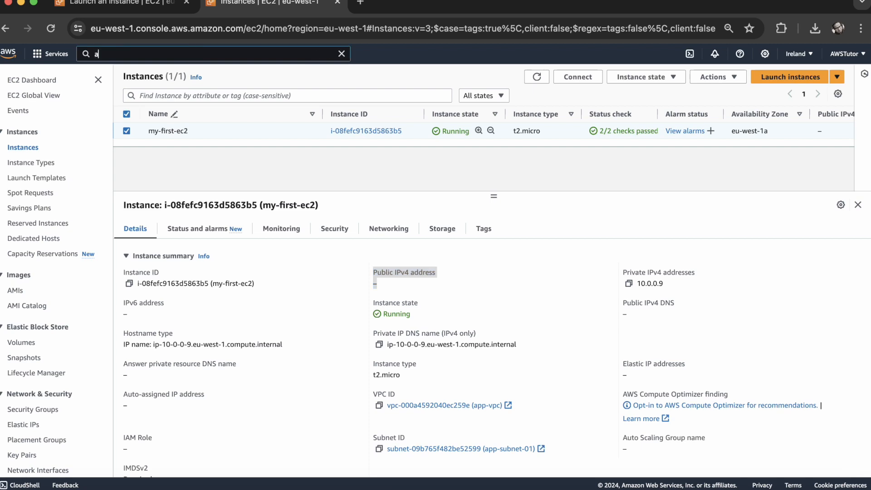
{"action": "type", "text": "s"}
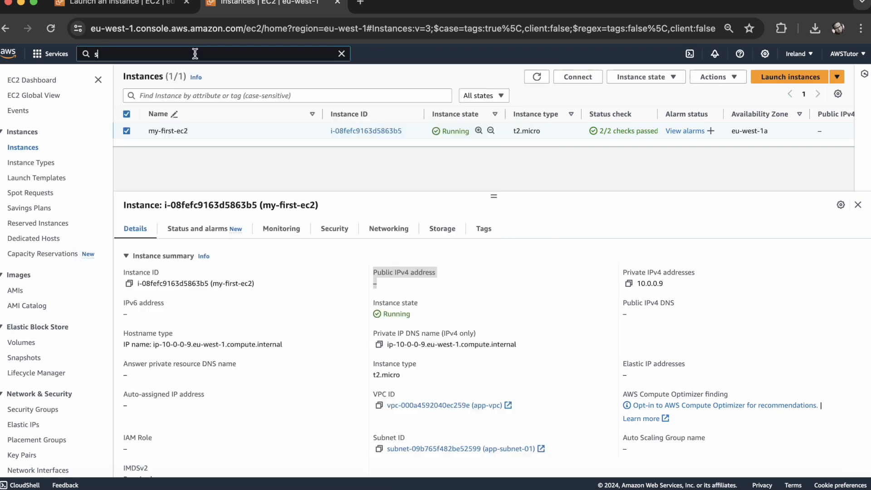
{"action": "type", "text": "ys"}
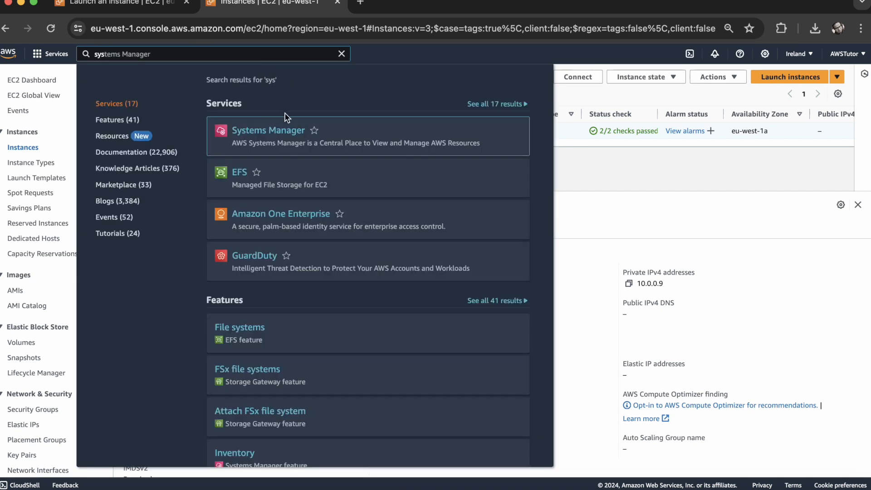
{"action": "right_click", "coordinate": [285, 130]}
{"action": "left_click", "coordinate": [294, 137]}
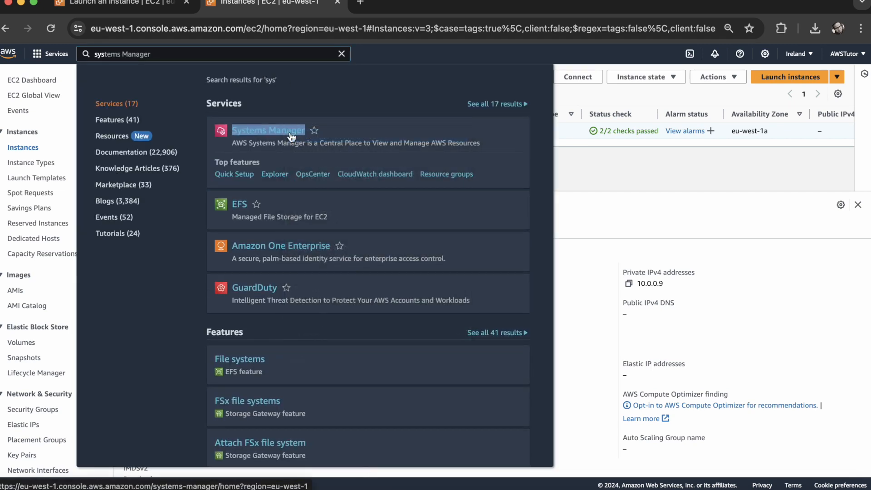
{"action": "left_click", "coordinate": [381, 6]}
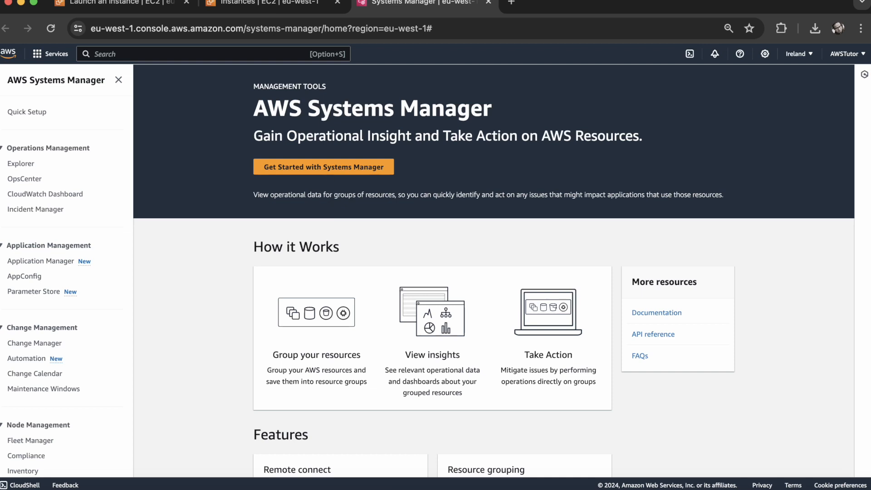
Back in the EC2 instances list, check the Session Manager connection option for my-first-ec2 and return to its instance summary.
{"action": "left_click", "coordinate": [270, 4]}
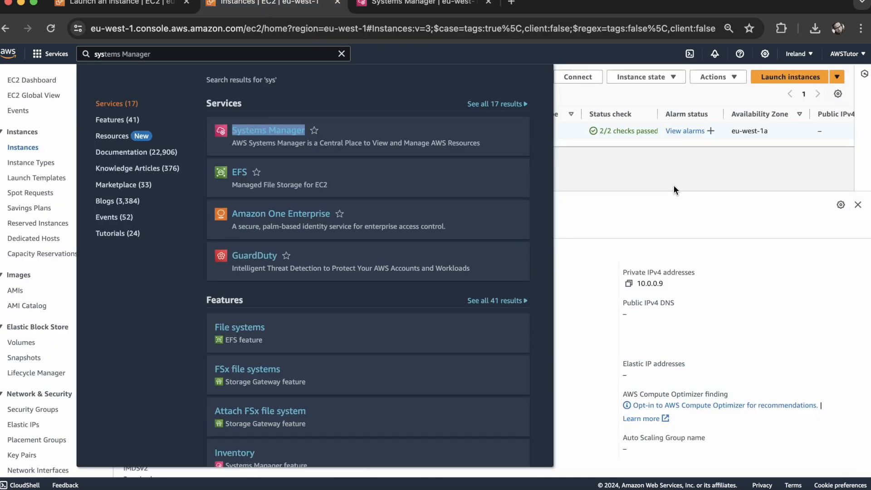
{"action": "left_click", "coordinate": [674, 186]}
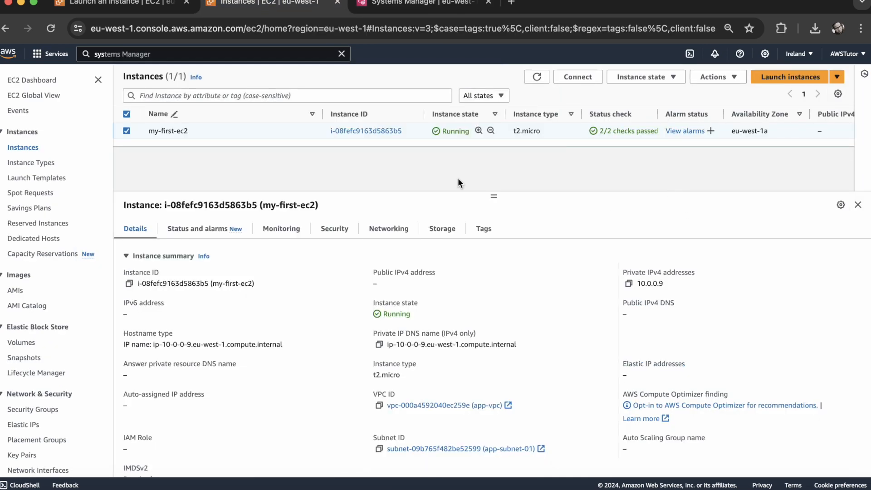
{"action": "left_click", "coordinate": [579, 77]}
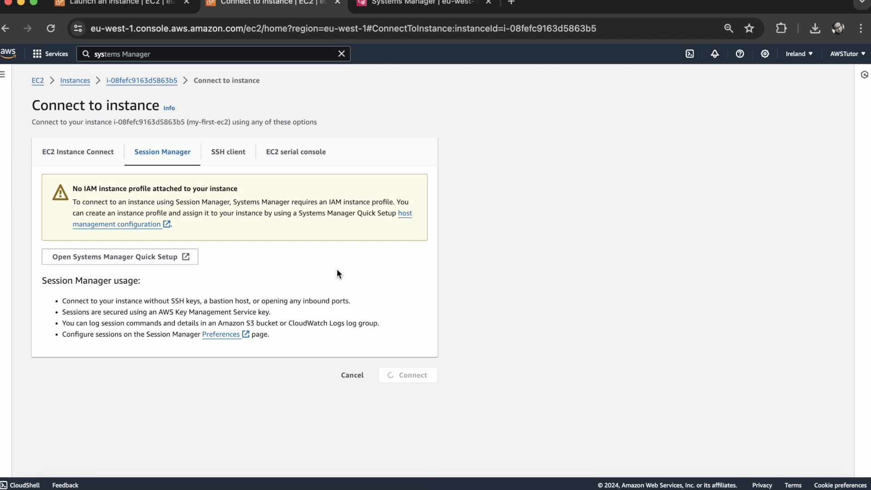
{"action": "left_click", "coordinate": [127, 81]}
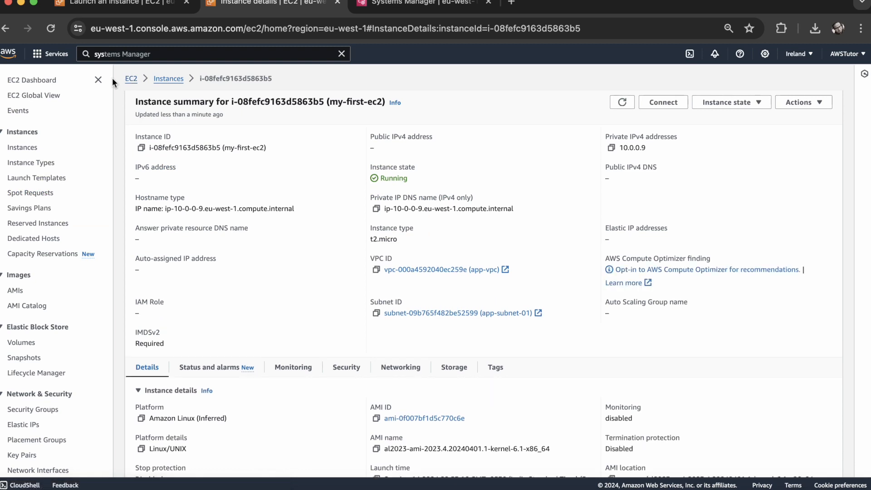